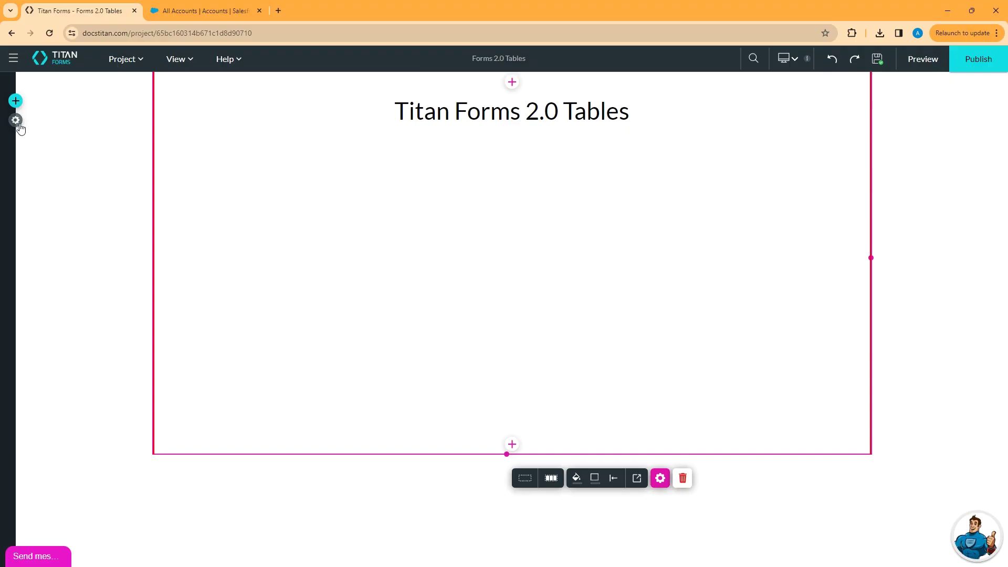
Step: Drop a Table View element onto the page, opening Table Configuration with a 20-record default
click(16, 100)
click(20, 259)
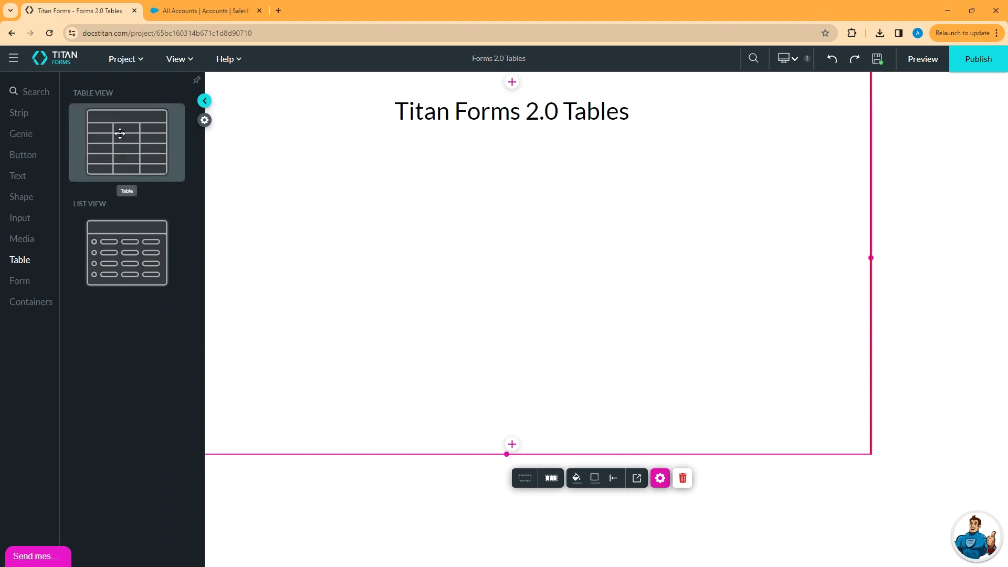
mouse_move(120, 134)
mouse_down()
mouse_move(366, 221)
mouse_move(373, 213)
mouse_up()
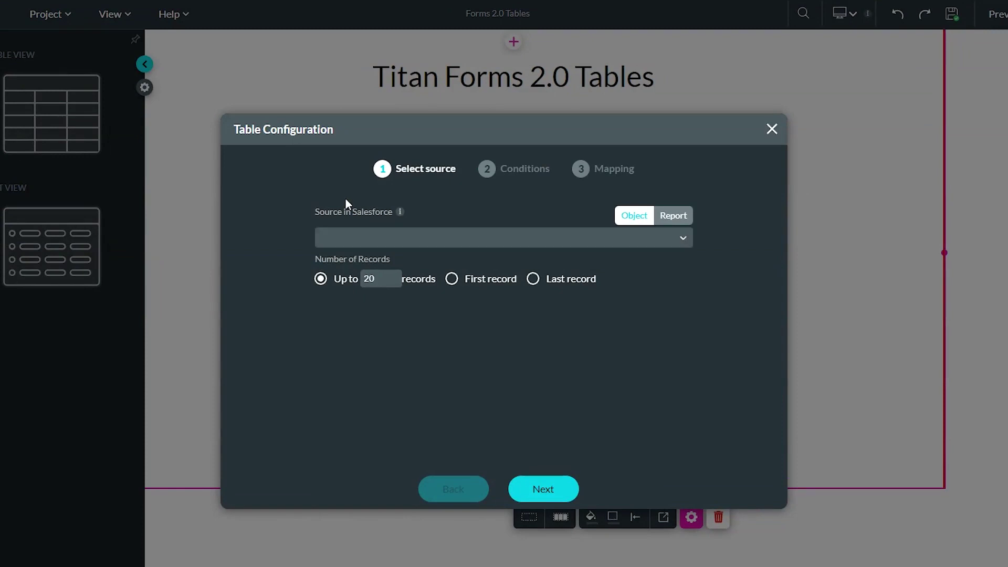
Step: Choose Account as the table's Salesforce source object, filtering the list with 'acc'
click(447, 237)
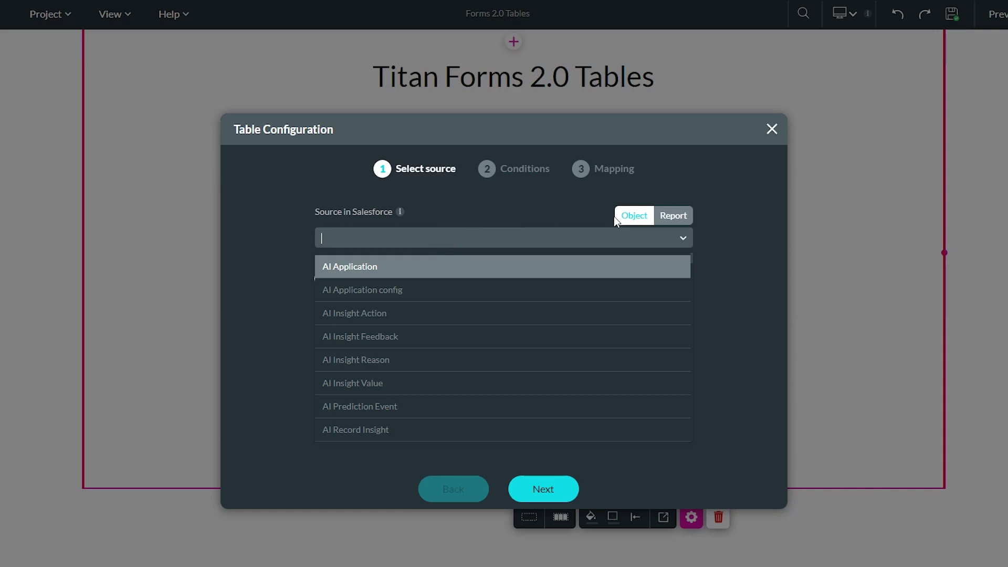
text(acc)
click(342, 293)
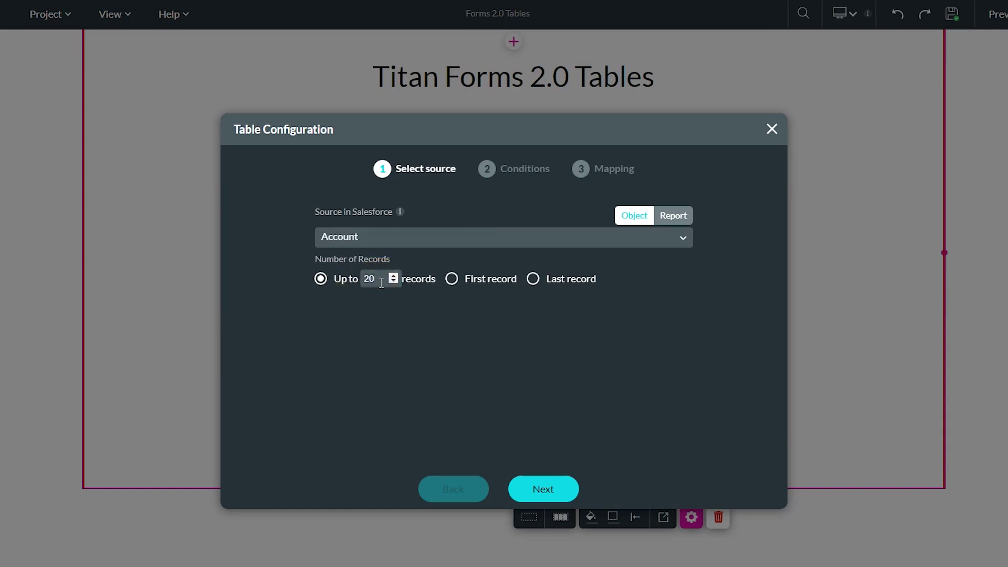
Step: Leave the Account table without any filter conditions and advance to column Mapping
click(541, 489)
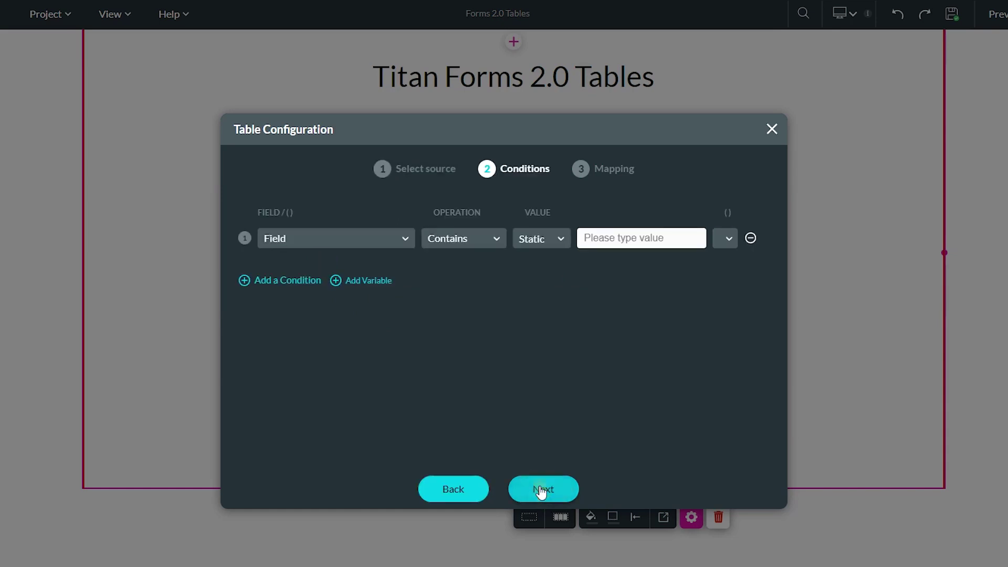
click(379, 238)
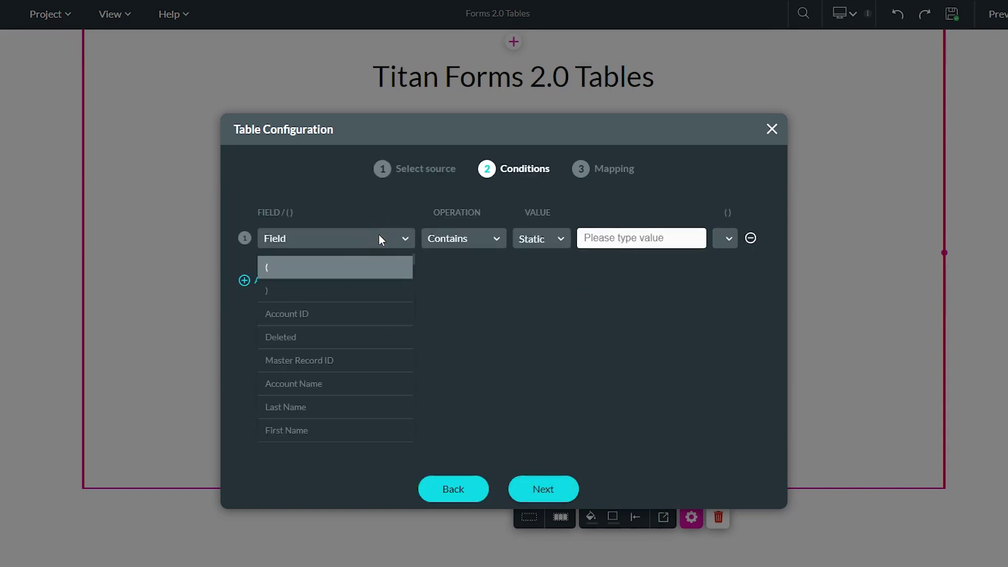
text(type)
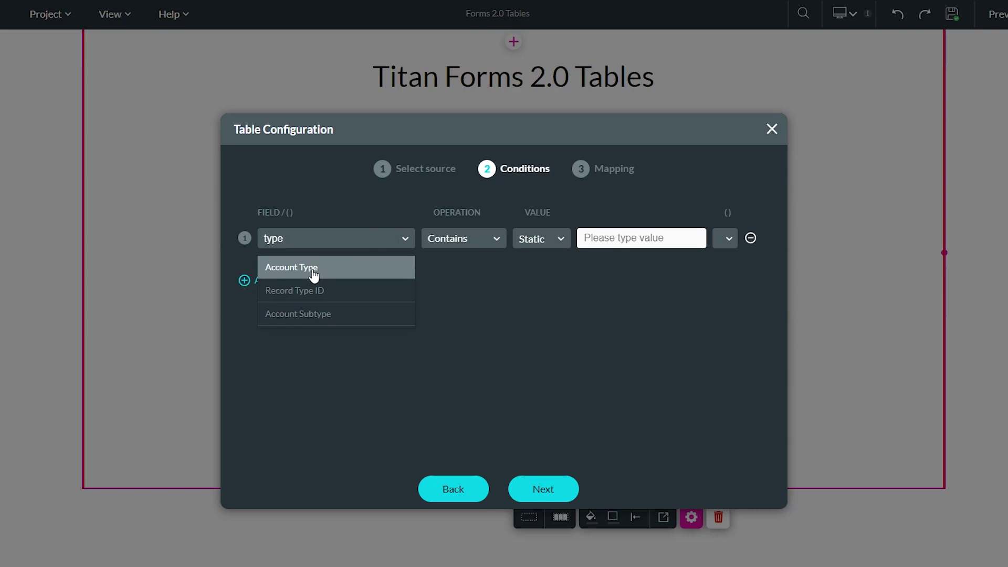
key(BackSpace)
key(BackSpace)
key(BackSpace)
key(BackSpace)
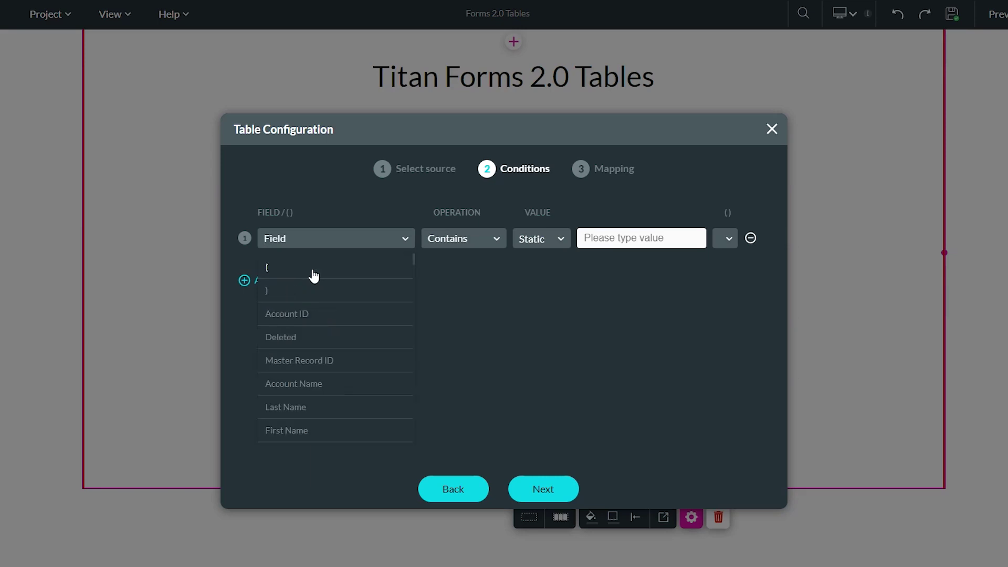
click(546, 491)
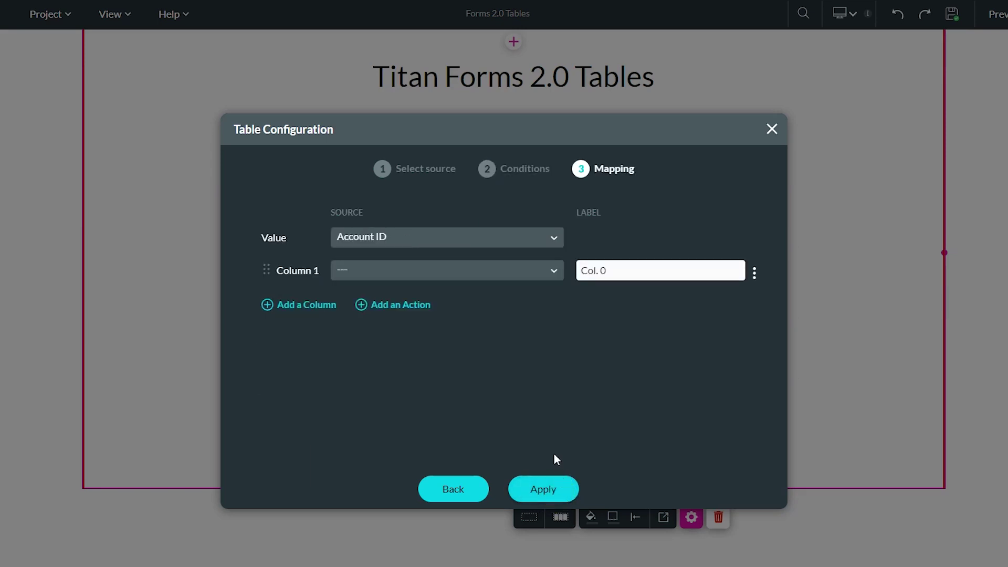
Step: Map three table columns to Account Name, Account Type and Billing City
click(427, 268)
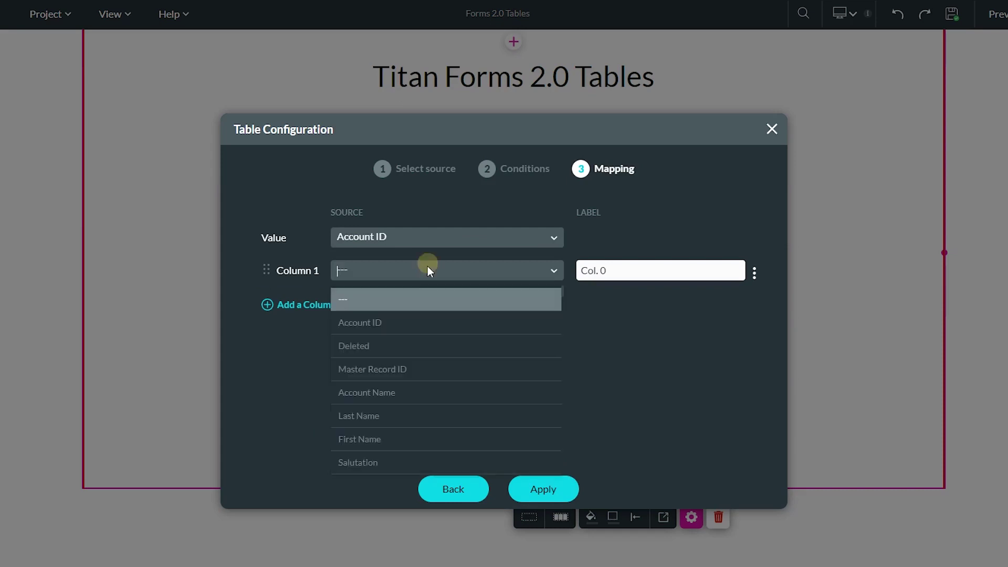
click(409, 393)
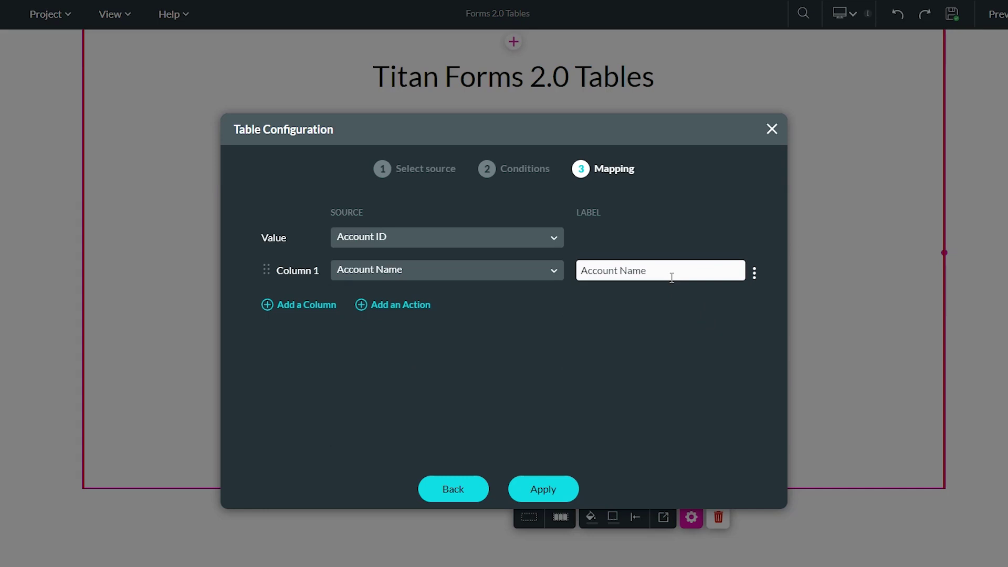
click(311, 304)
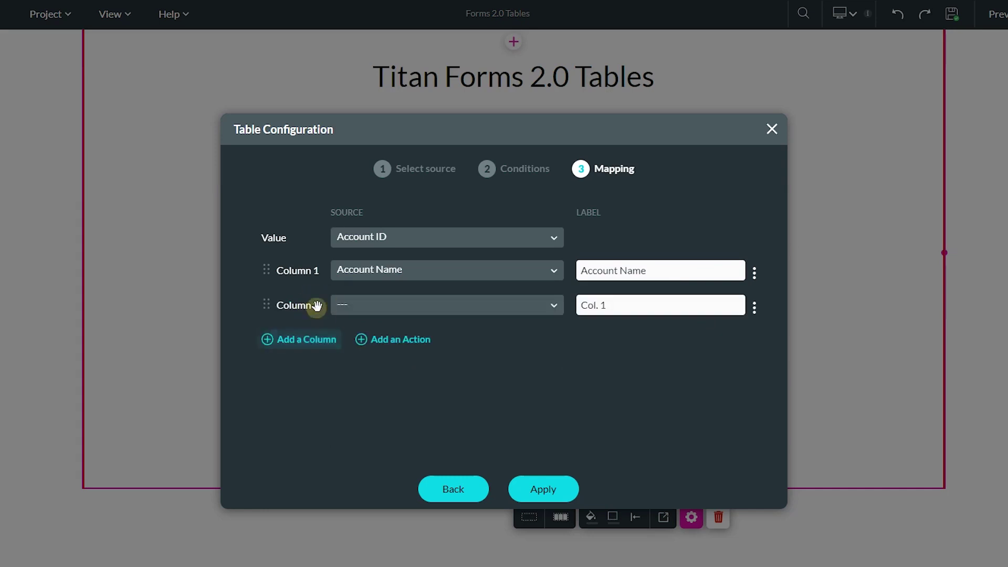
click(400, 302)
scroll(400, 336, down, 2)
click(401, 335)
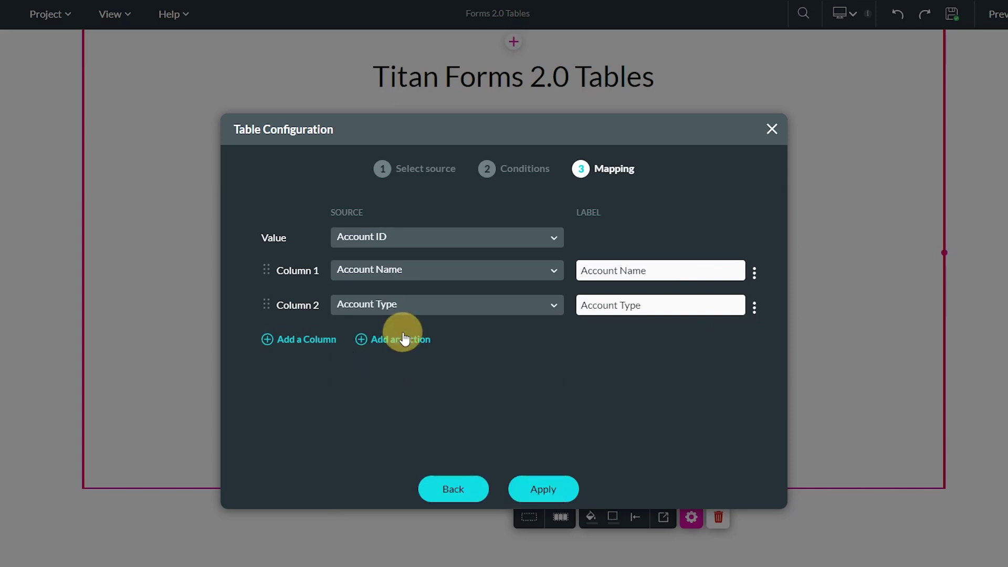
click(315, 338)
click(376, 339)
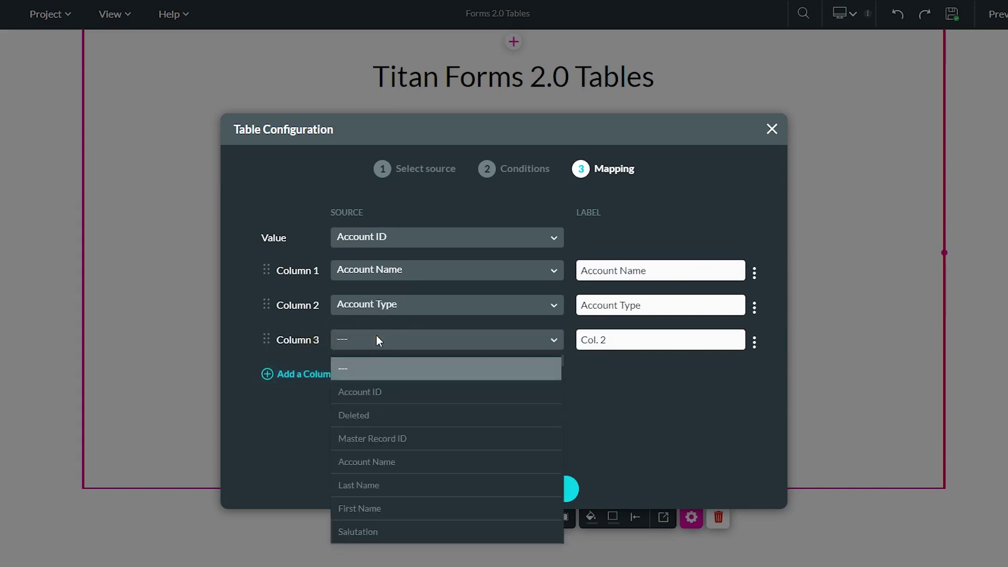
text(bill)
click(390, 385)
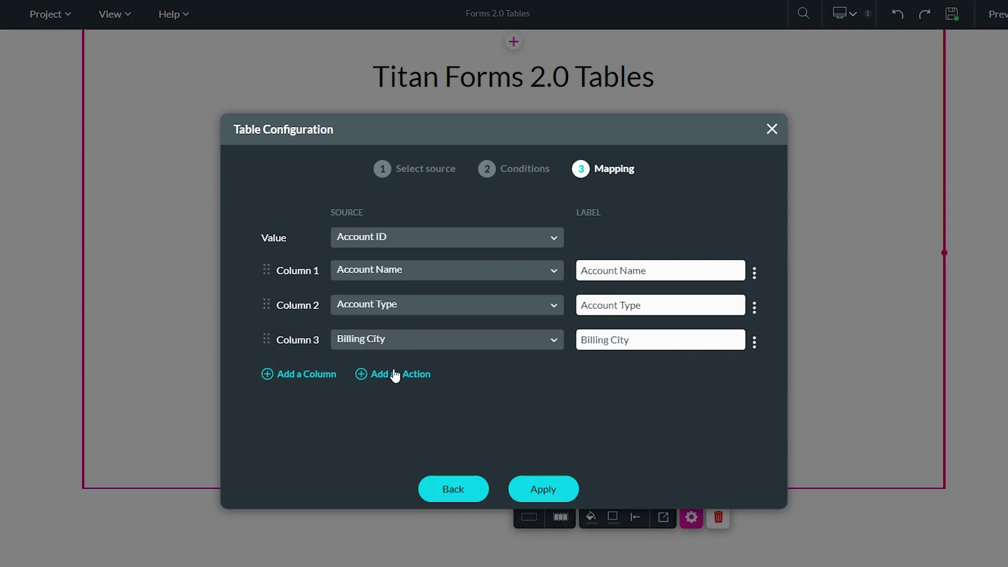
Step: Add a per-row button action and clear its default label
click(395, 375)
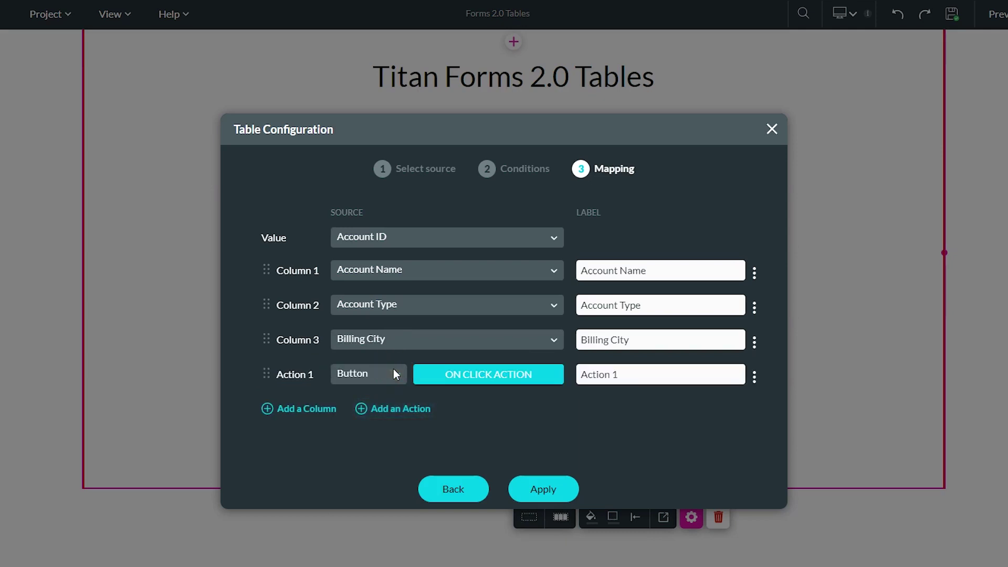
click(366, 375)
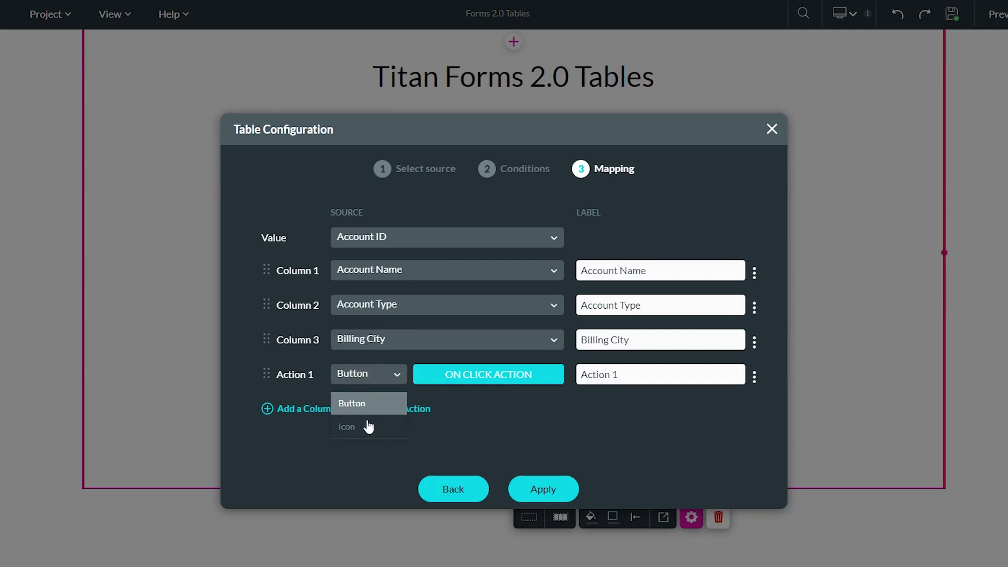
click(349, 403)
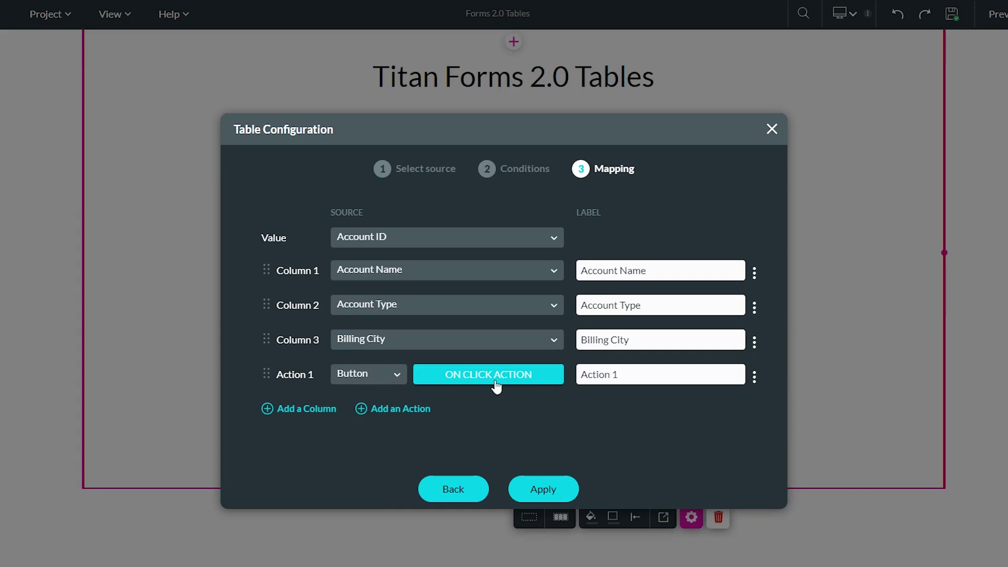
click(653, 376)
key(BackSpace)
key(BackSpace)
key(BackSpace)
key(BackSpace)
key(BackSpace)
key(BackSpace)
key(BackSpace)
key(BackSpace)
Step: Label the action Delete, place the table under the title, enlarge it to ten rows, and save
text(Delete)
click(543, 489)
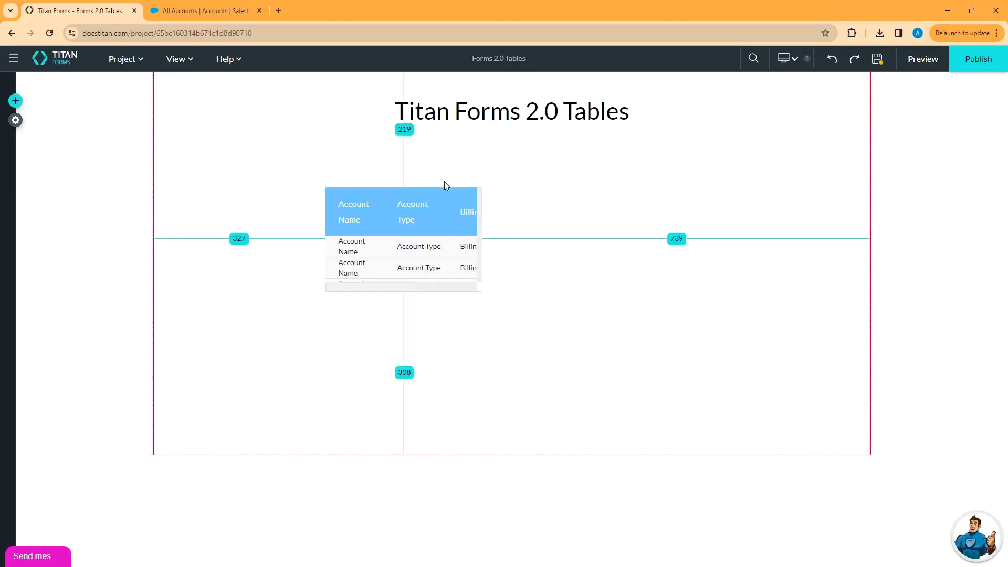
drag(360, 196, 312, 164)
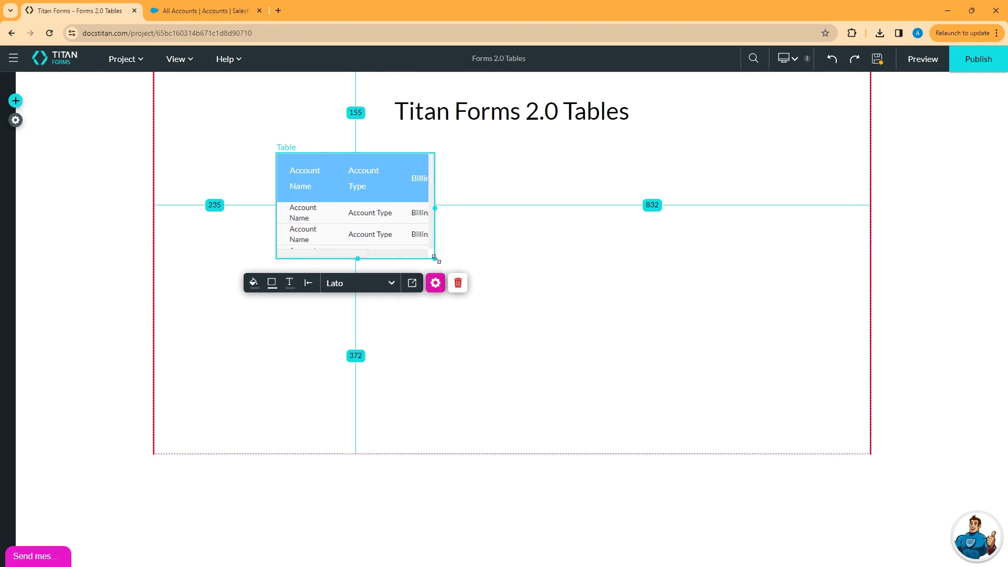
drag(435, 258, 843, 355)
click(878, 60)
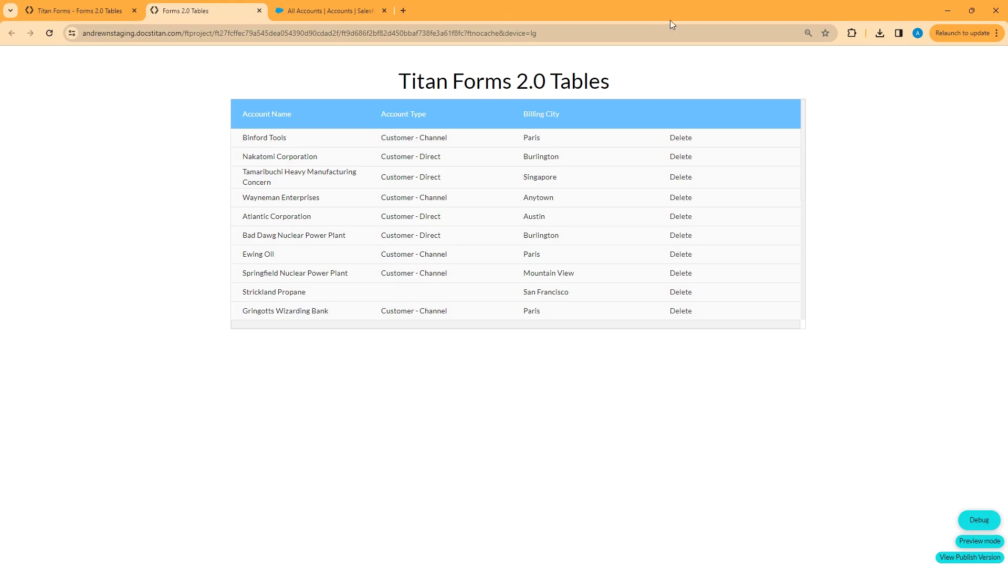
Step: In the editor, show the table's Columns settings: Account Name, Account Type, Billing City, Delete
click(71, 8)
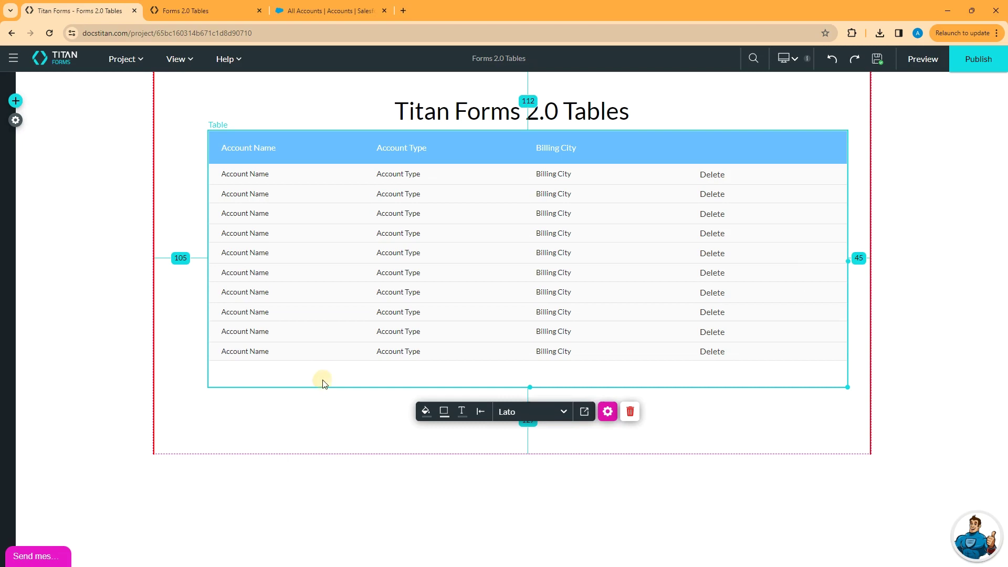
click(607, 412)
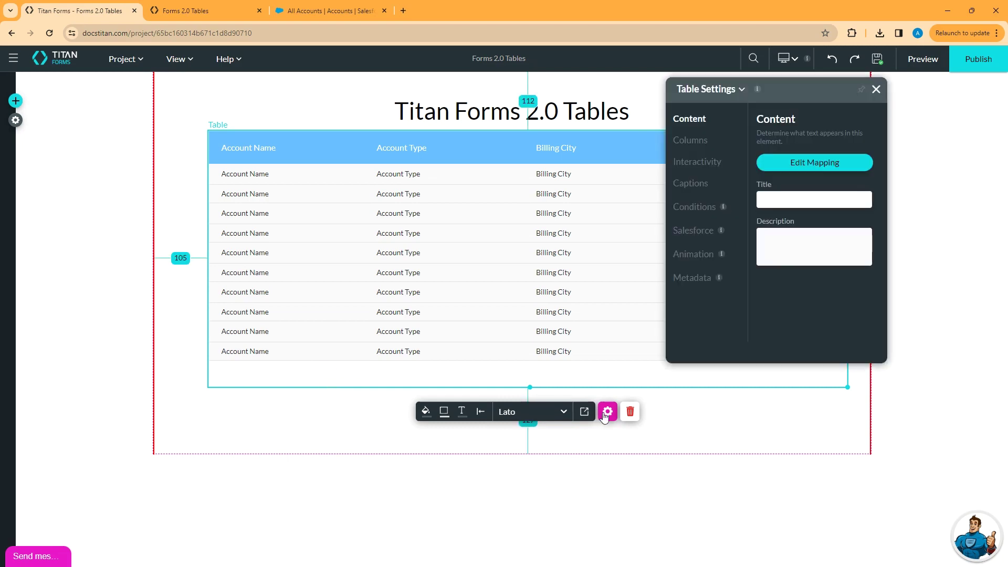
click(816, 163)
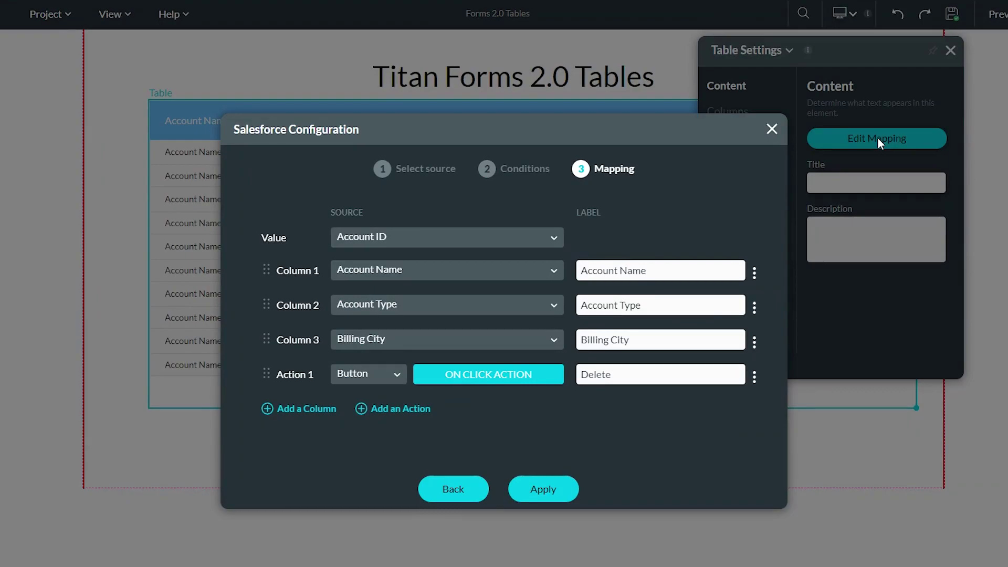
click(771, 129)
click(734, 119)
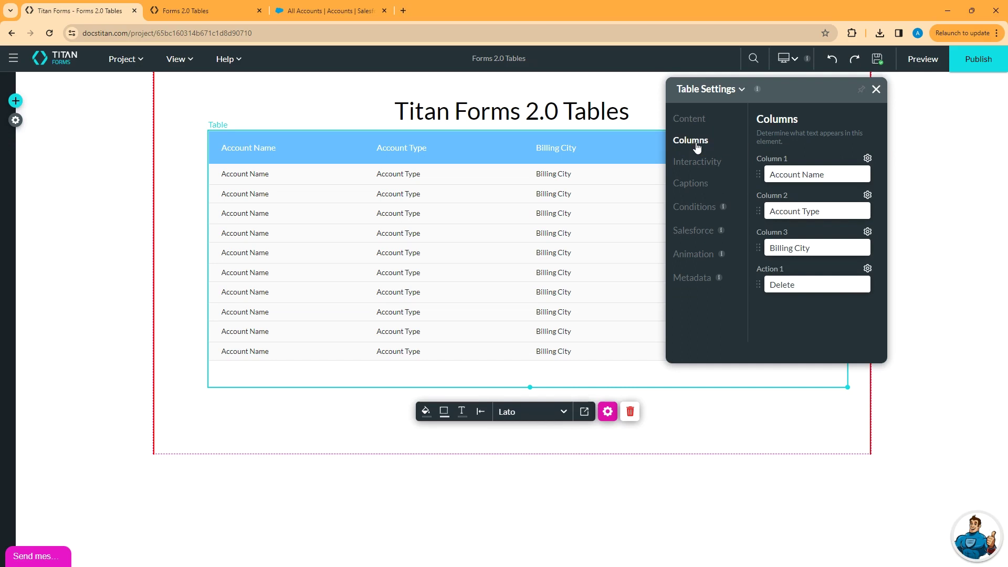
Step: Give the Account Name column a count summary row and make it filterable
click(867, 158)
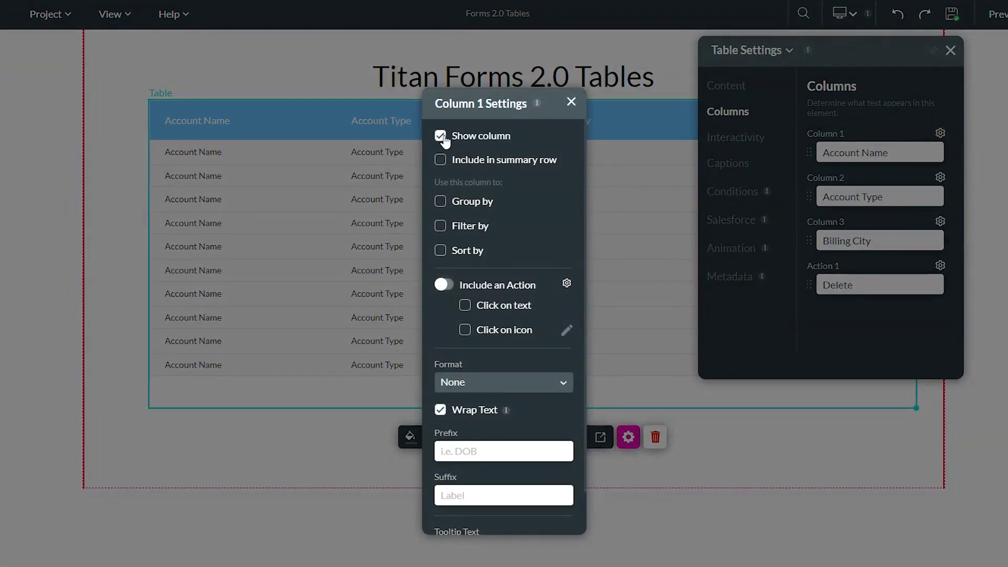
click(442, 138)
click(442, 137)
click(441, 137)
click(441, 138)
click(440, 161)
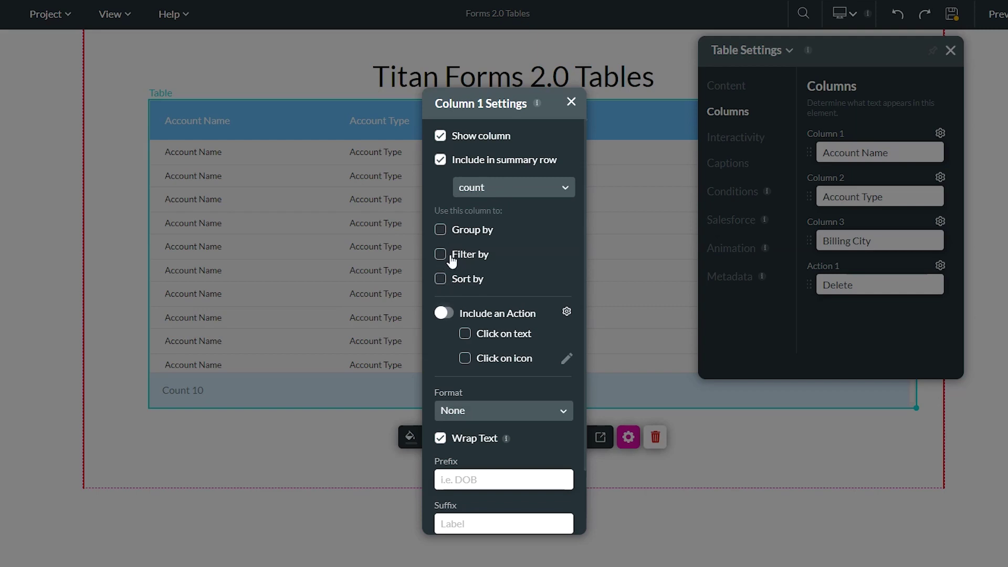
click(441, 257)
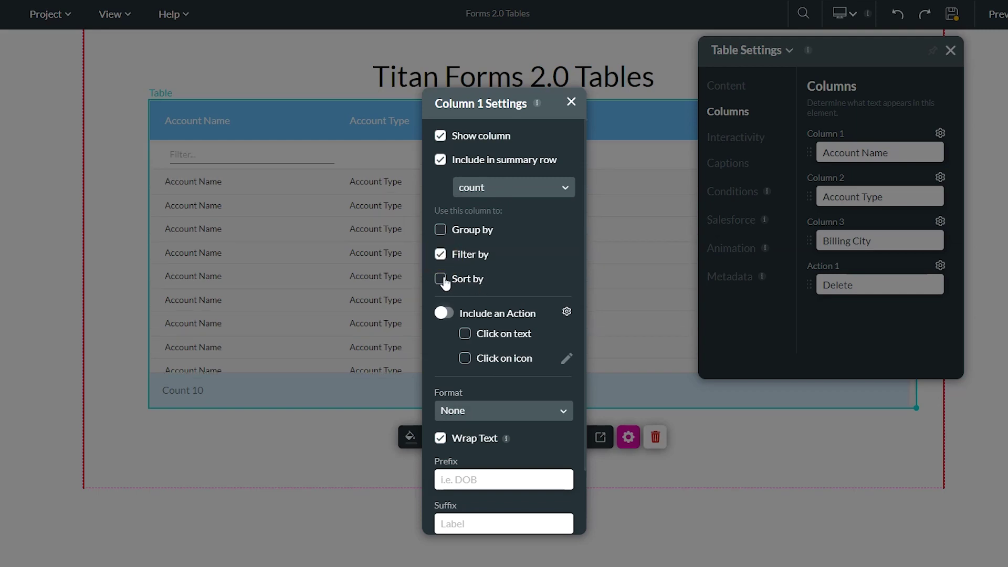
Step: Make Account Name sortable, upper case, wrapped, with tooltip 'this is the account name'
click(441, 279)
scroll(454, 241, down, 2)
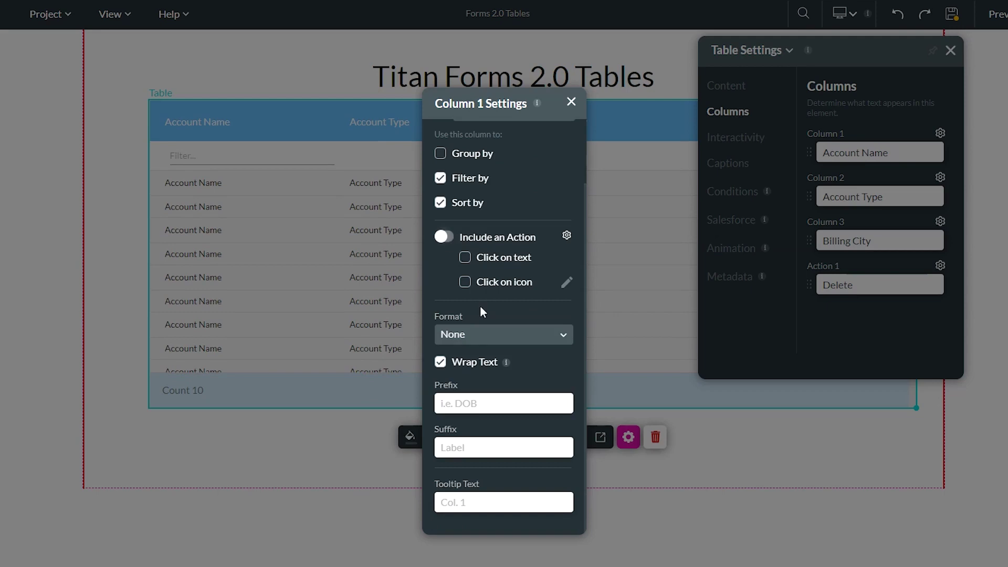
click(522, 336)
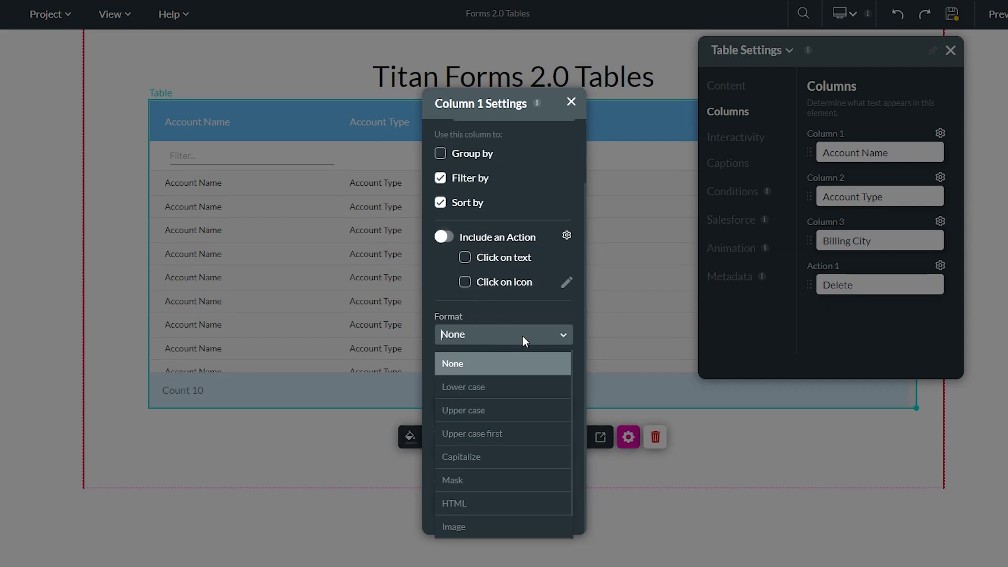
click(479, 412)
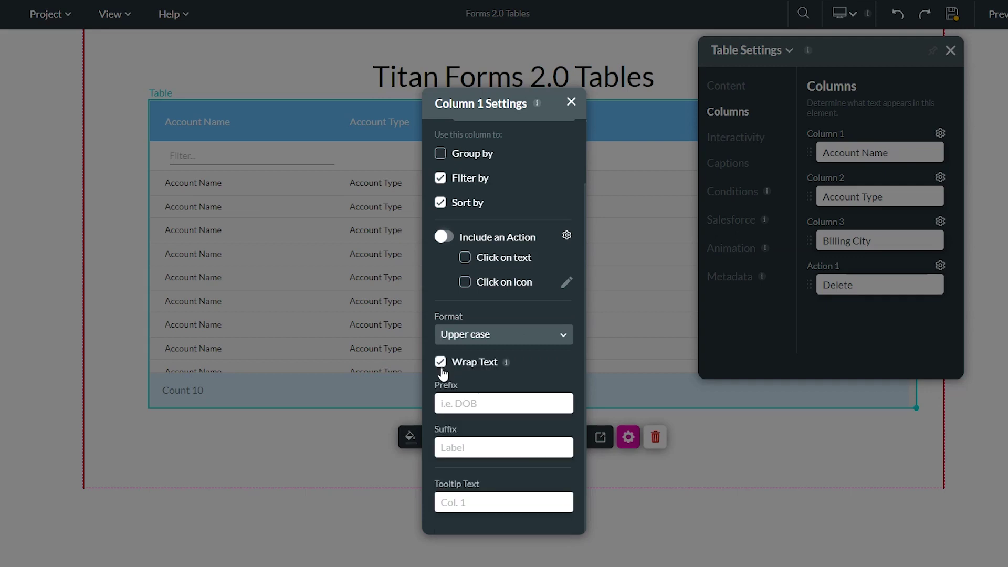
click(441, 367)
click(441, 369)
click(484, 505)
text(this is the account name)
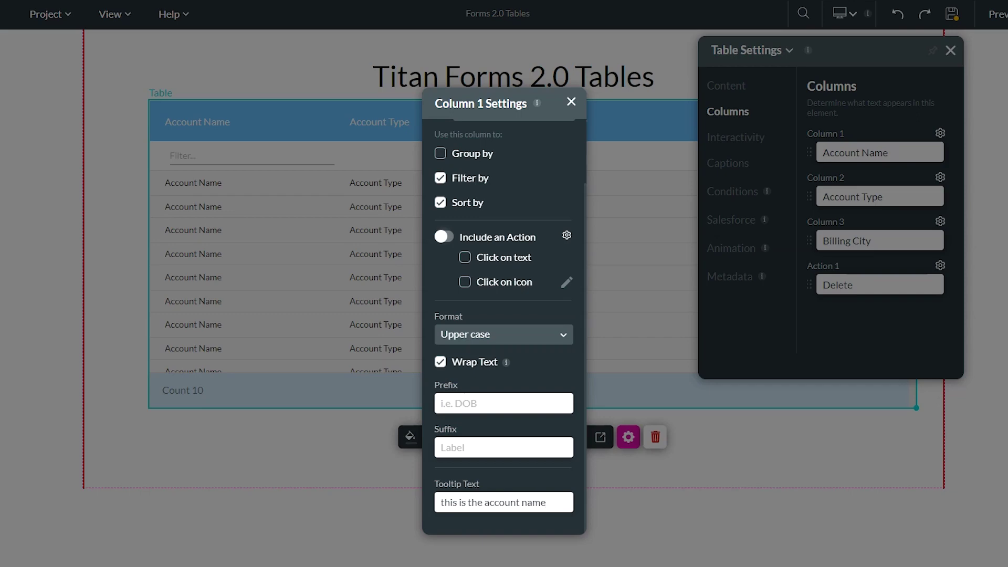
Step: Group the table rows by the Account Type column
click(571, 102)
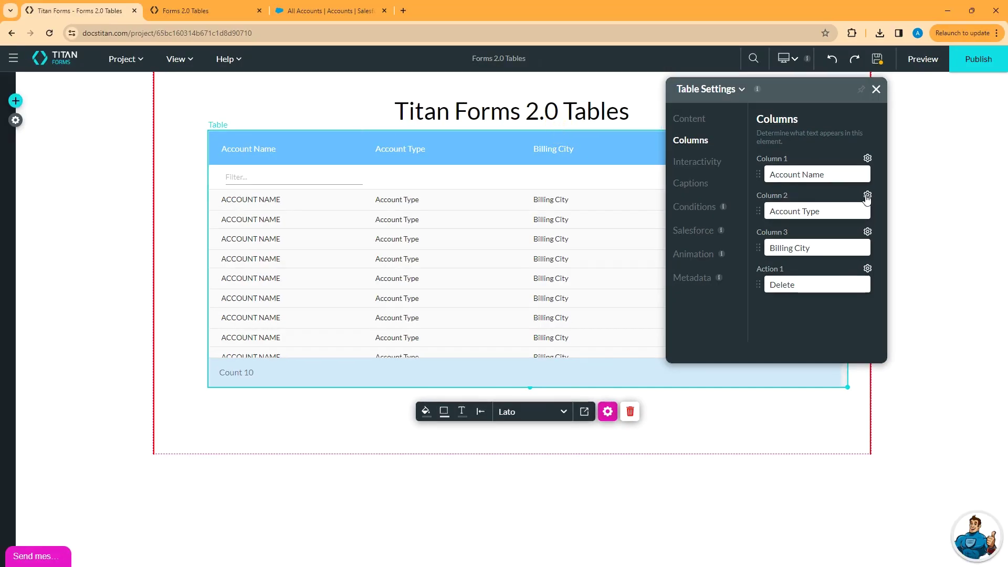
click(867, 195)
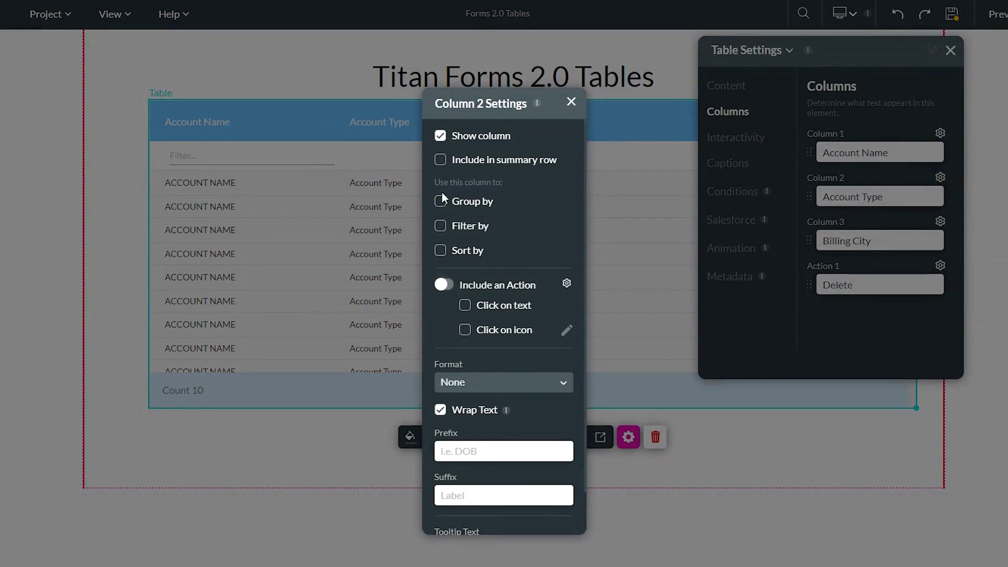
click(440, 203)
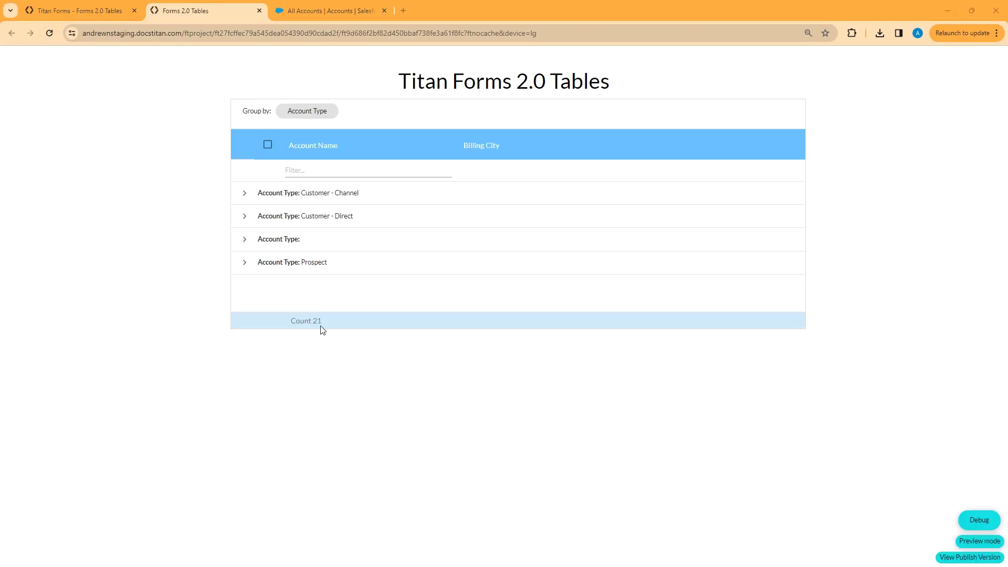
Step: Expand and collapse the Customer - Channel group in the live preview
click(317, 323)
click(244, 193)
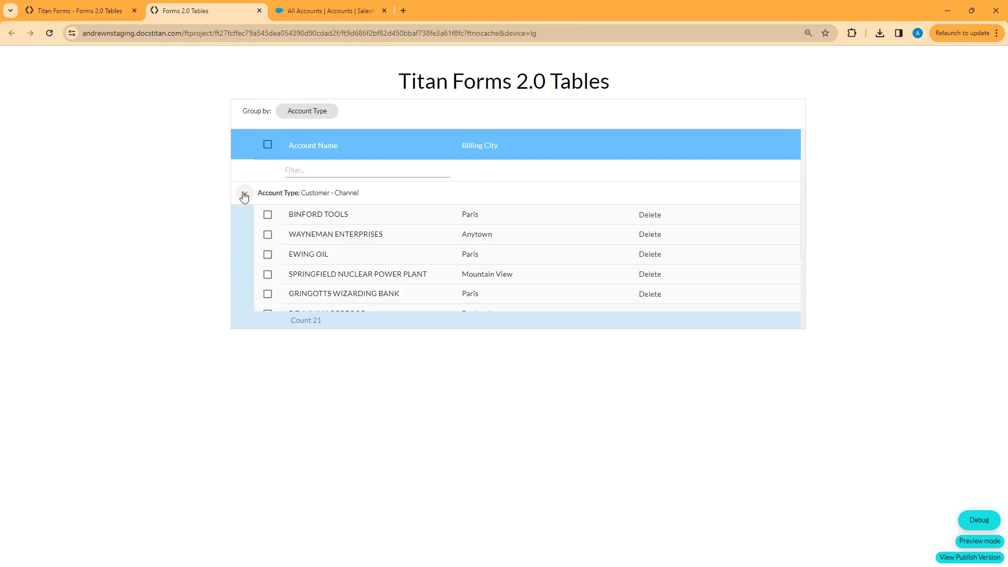
click(244, 196)
click(244, 195)
Step: Test filtering accounts with 'dele', clear the filter, and sort by Account Name ascending
click(317, 172)
text(dele)
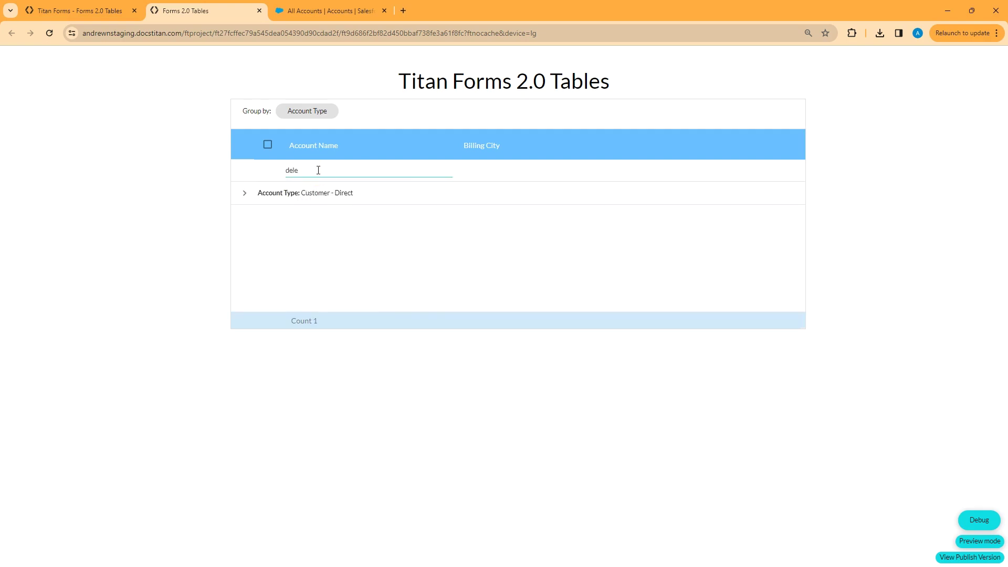
double_click(329, 168)
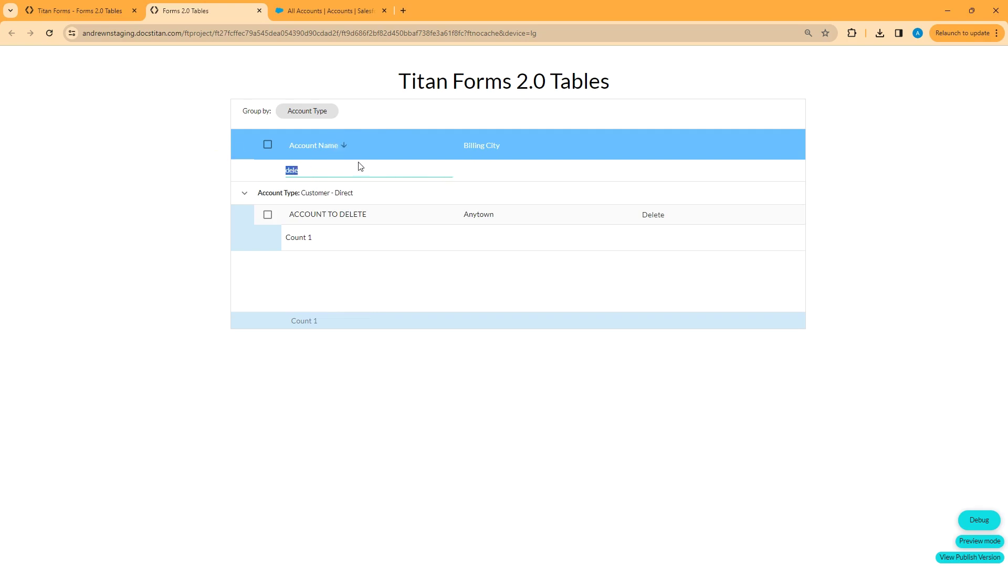
key(BackSpace)
click(344, 147)
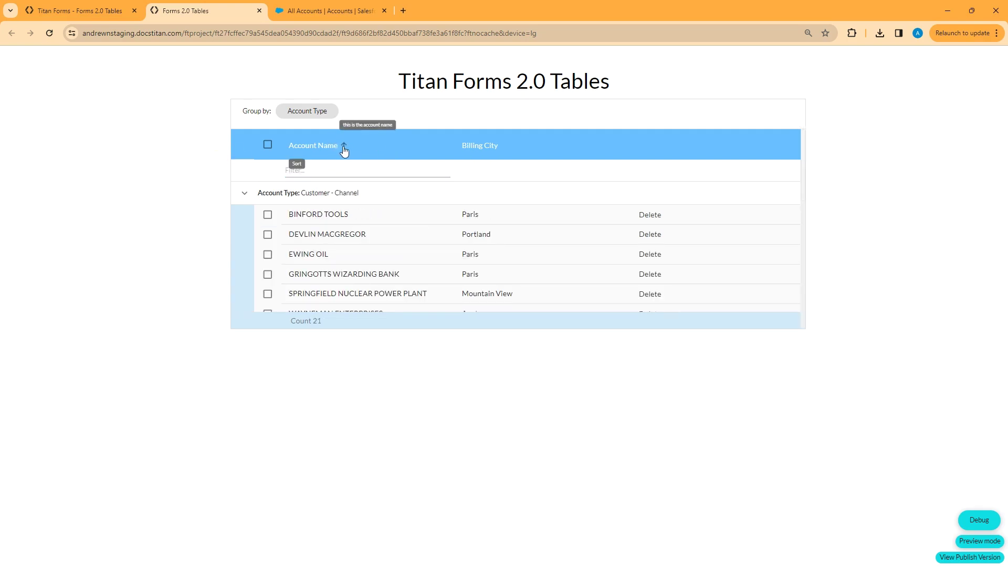
click(56, 12)
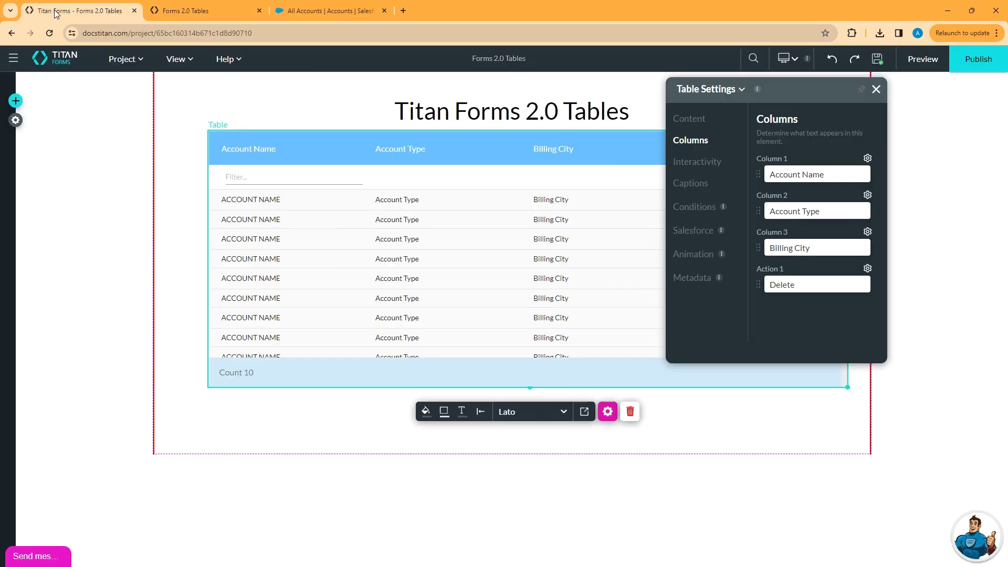
Step: Open the On Click Action rule editor for the table's Delete action from the content mapping
click(686, 120)
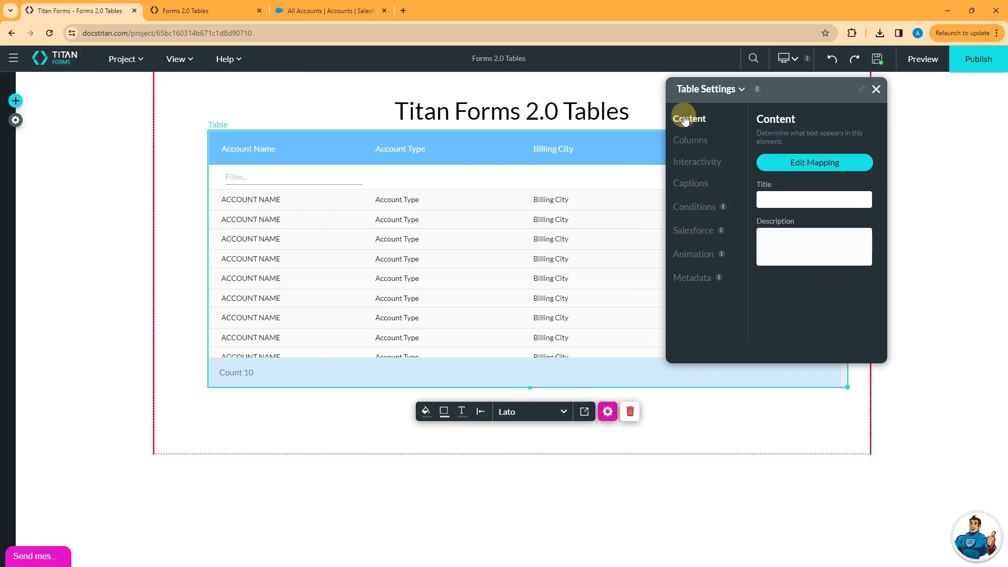
click(806, 166)
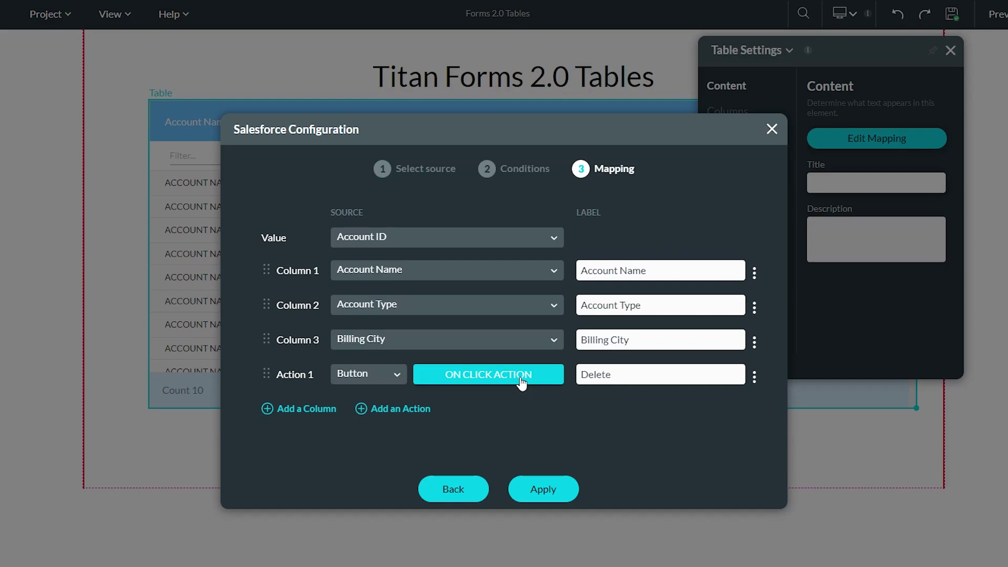
click(497, 376)
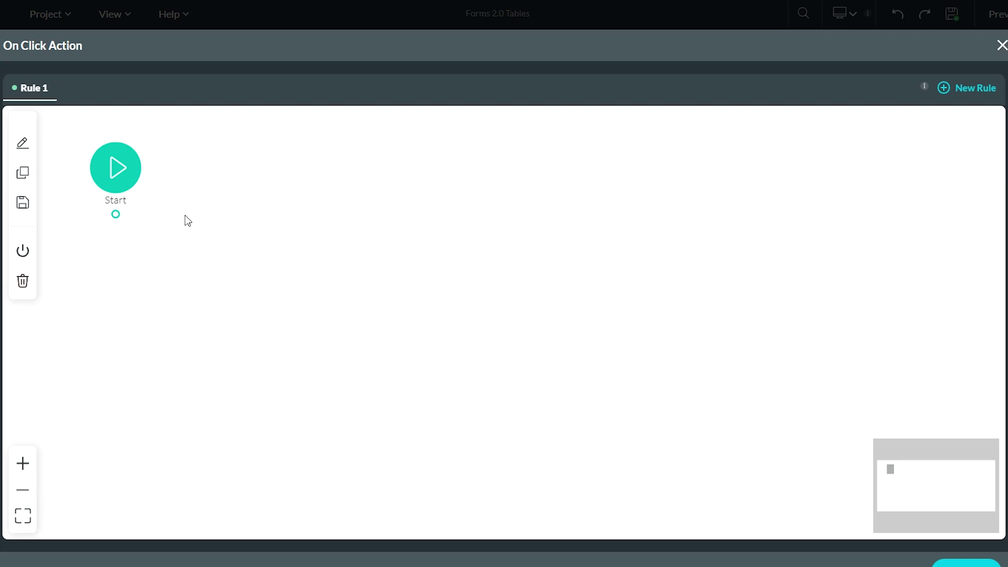
Step: Add a Salesforce Action node after the Delete rule's Start and reach its process selection
click(128, 216)
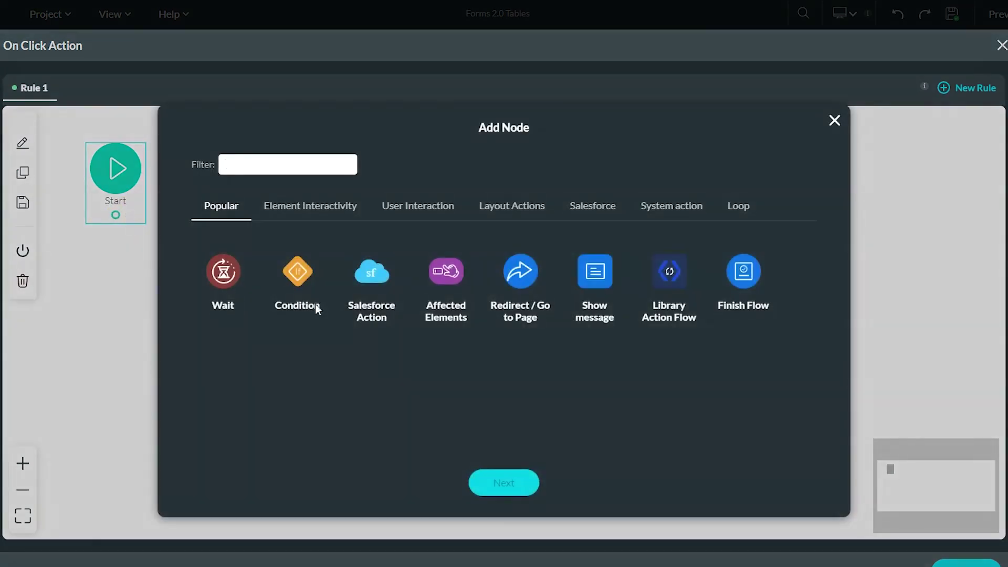
click(367, 269)
click(505, 483)
click(472, 228)
click(472, 228)
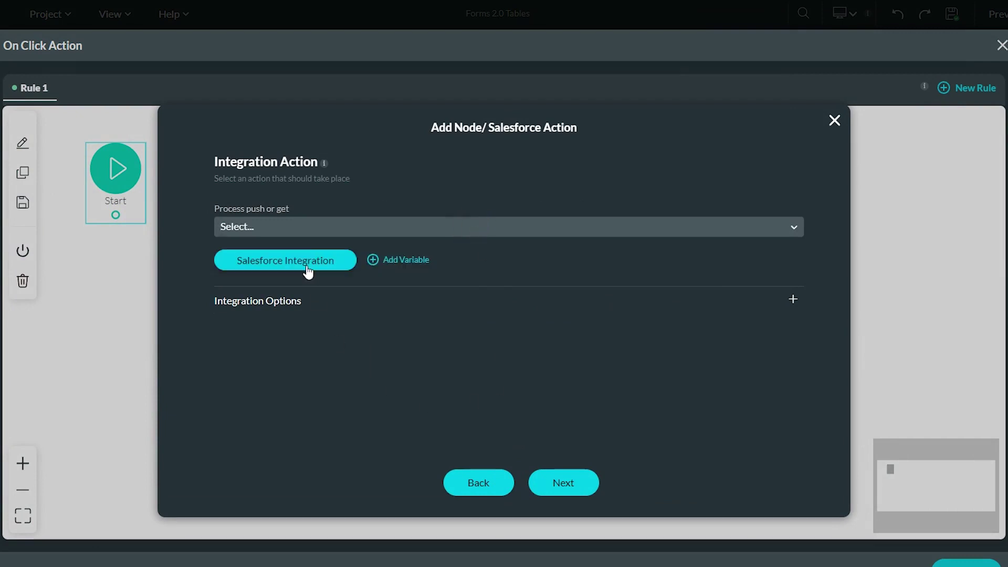
Step: Create a new Salesforce push integration on the Account object with the Delete action
click(273, 268)
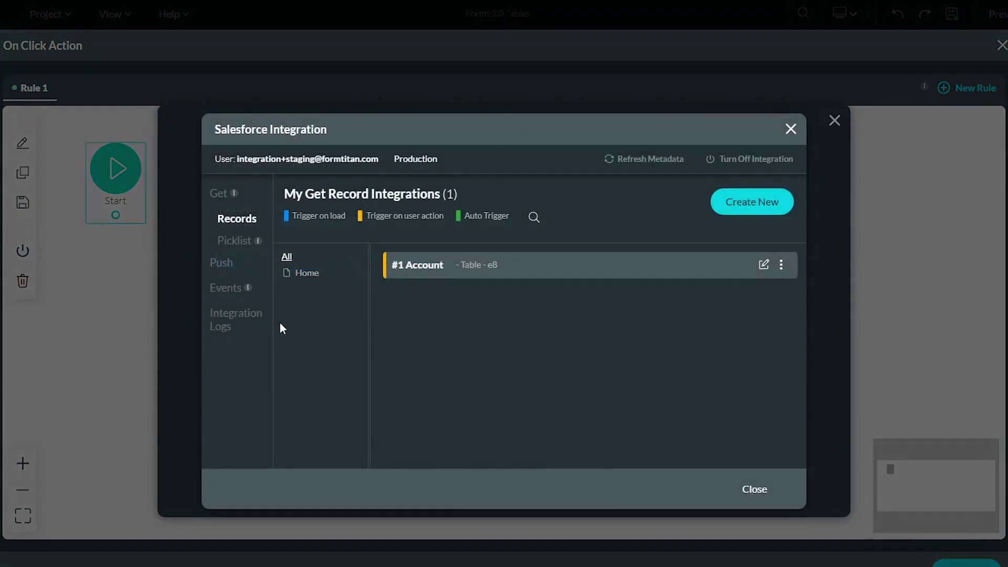
click(221, 264)
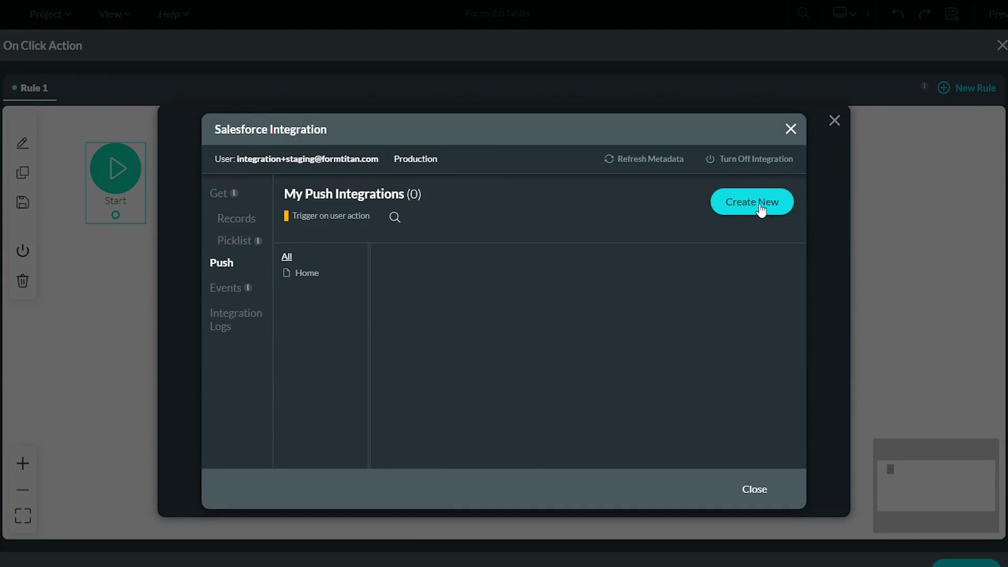
click(759, 204)
click(451, 157)
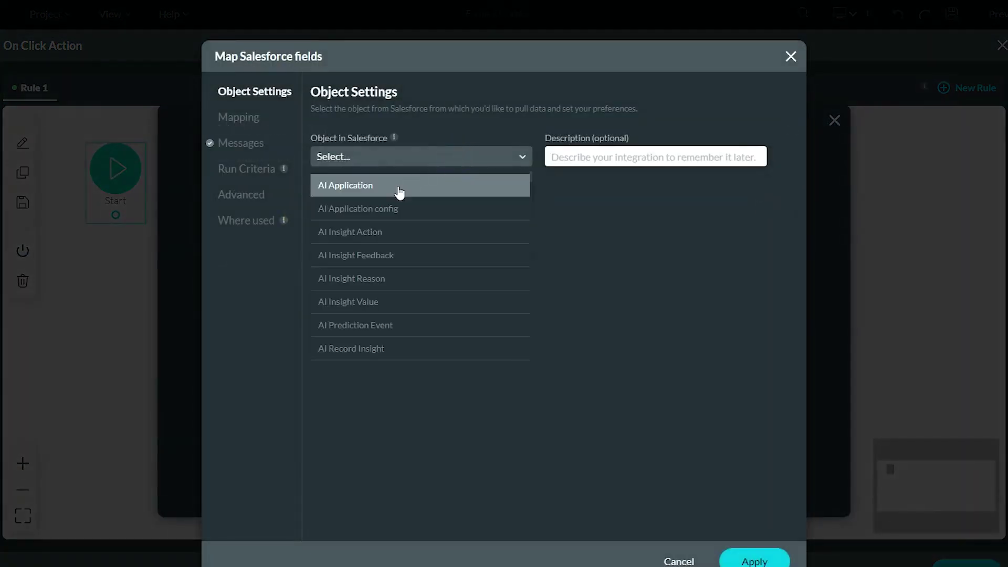
text(ac)
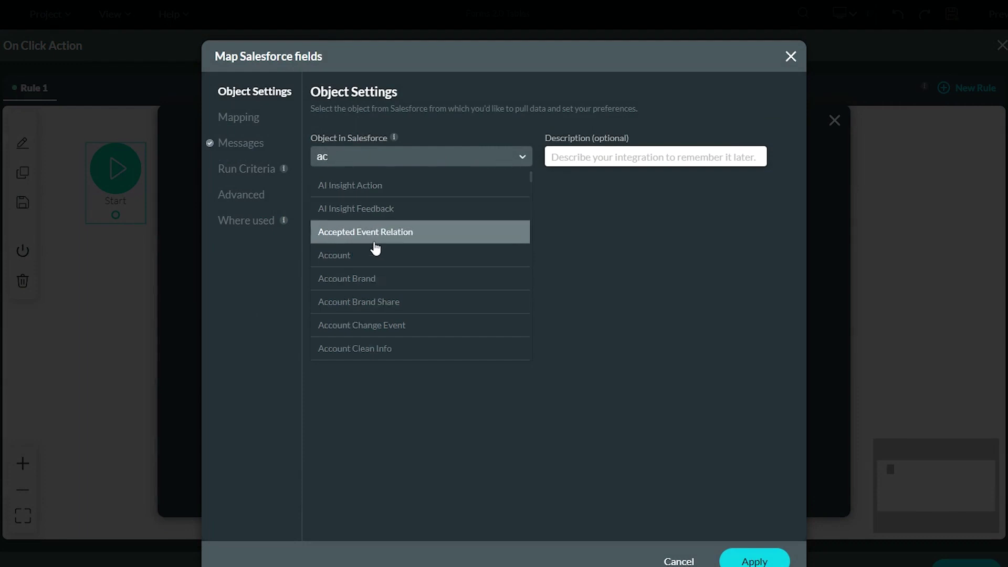
click(370, 257)
click(424, 202)
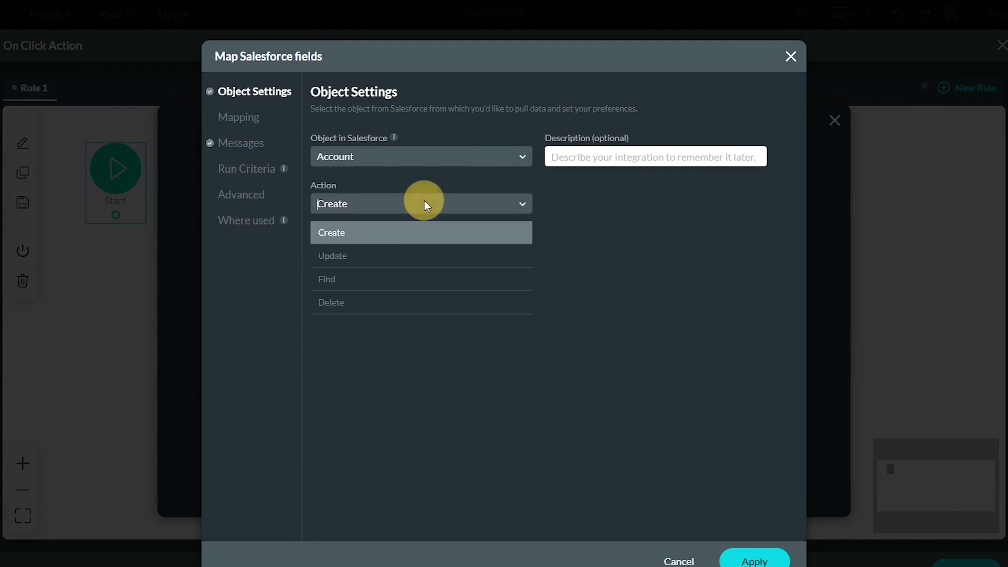
click(385, 307)
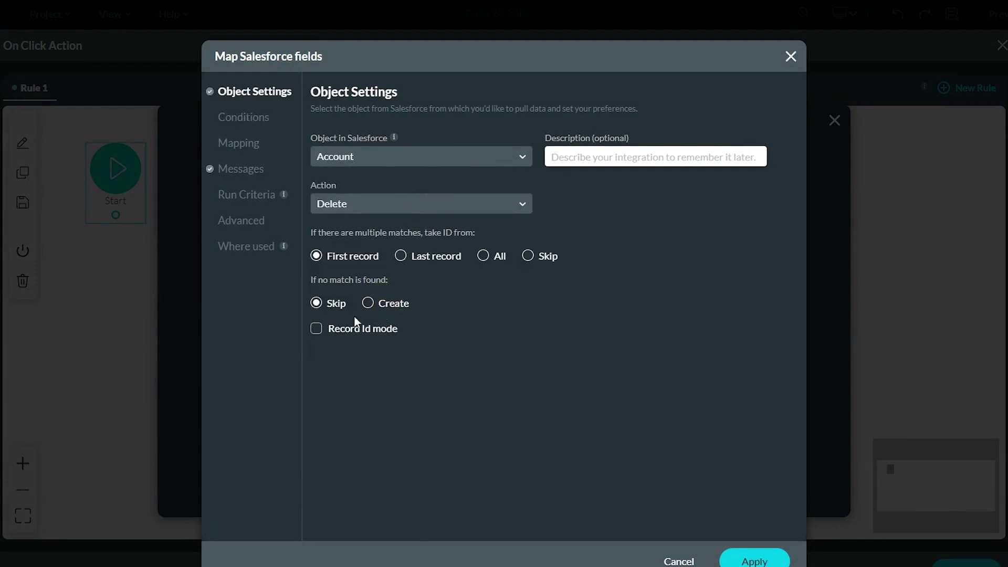
Step: Add the condition Account ID Equals Table / Value and apply the delete integration
click(244, 122)
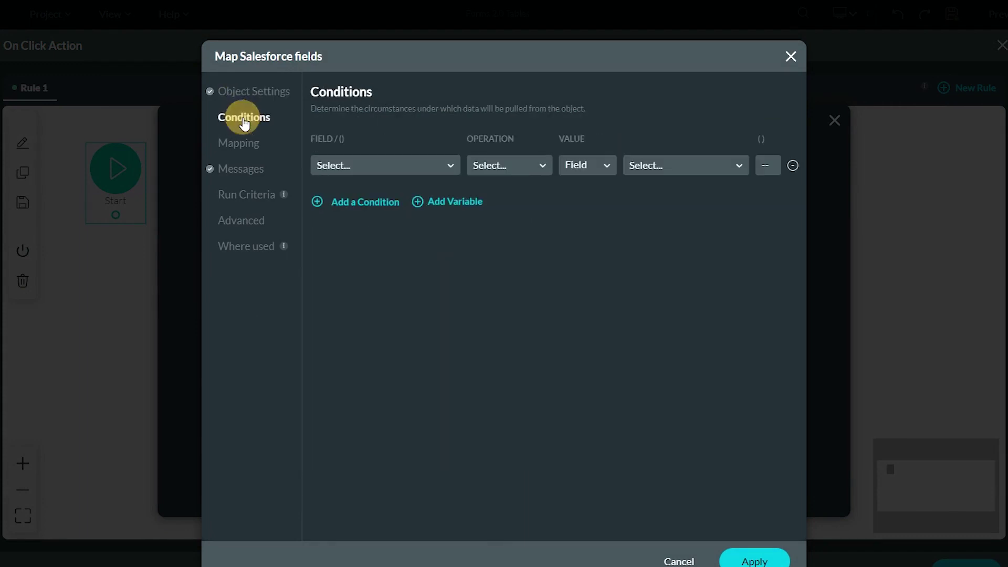
click(397, 171)
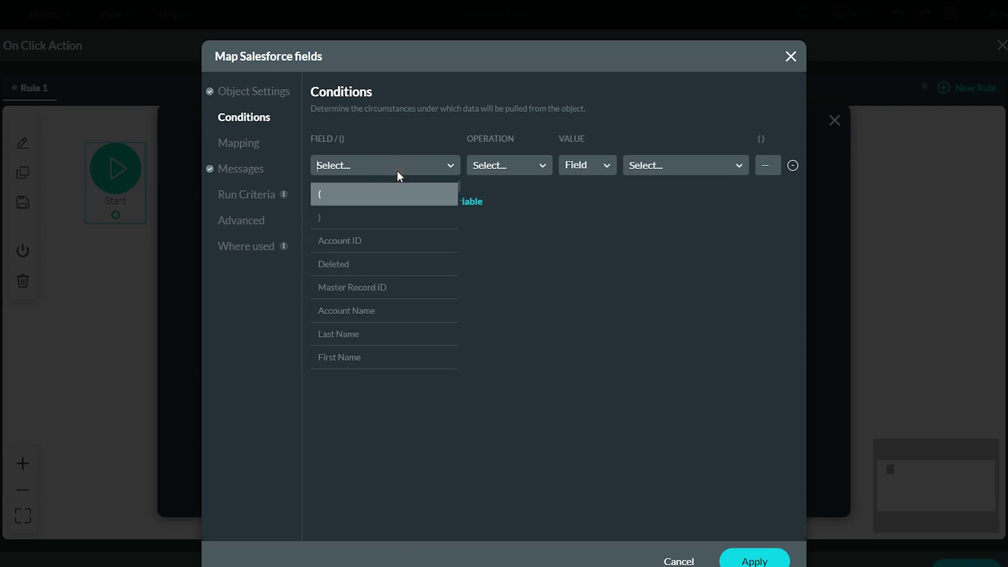
click(380, 243)
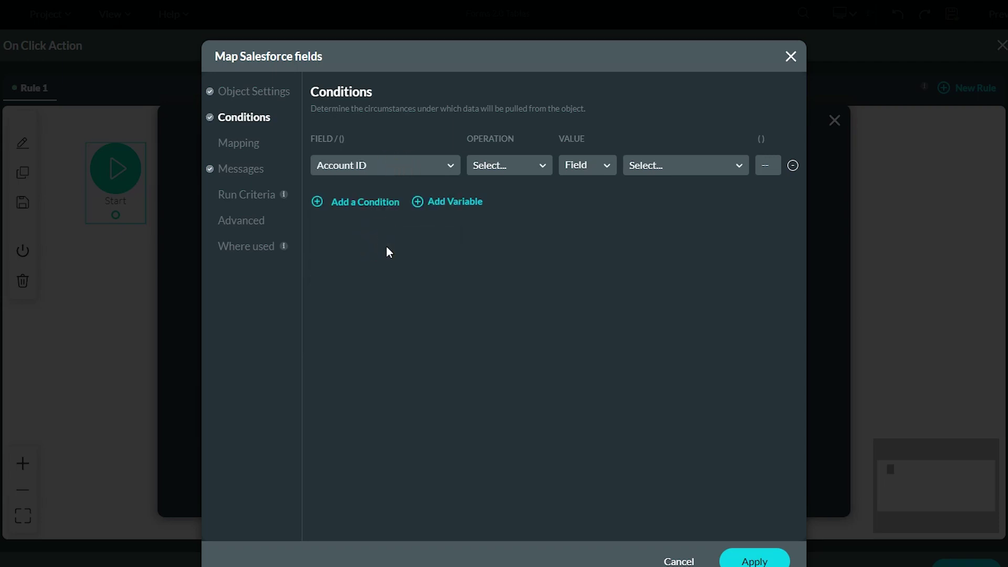
click(529, 164)
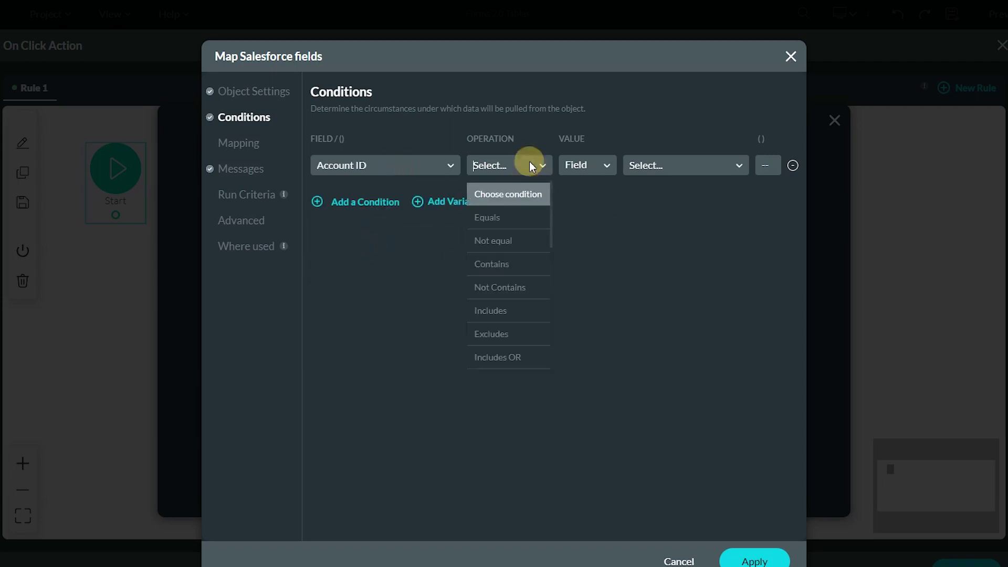
click(504, 230)
click(700, 162)
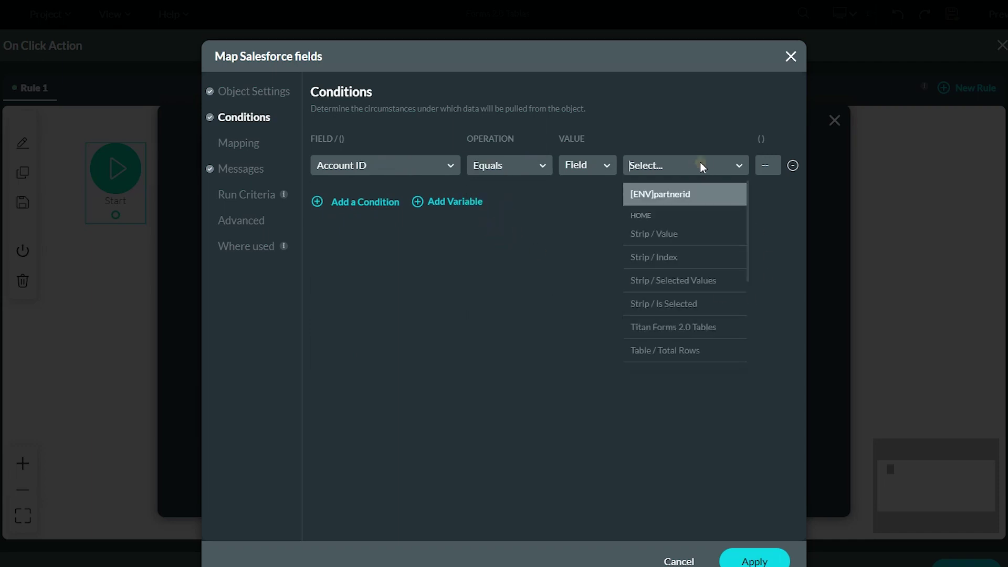
scroll(729, 220, down, 1)
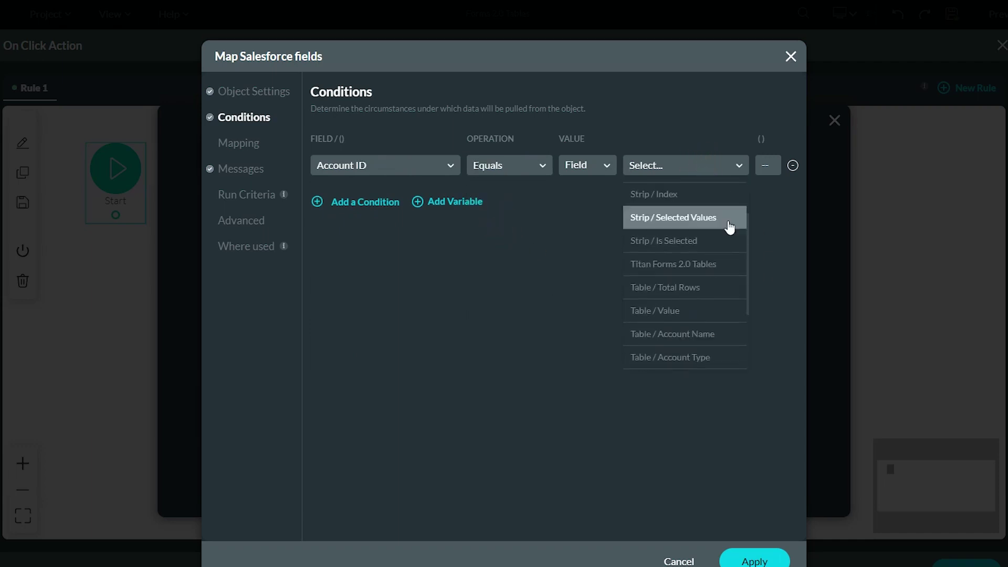
click(672, 313)
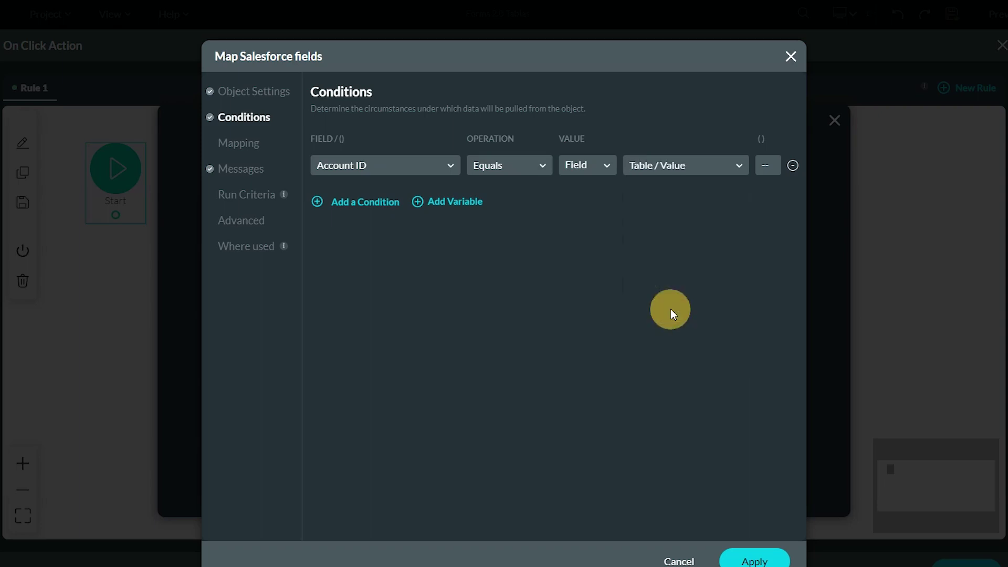
click(752, 561)
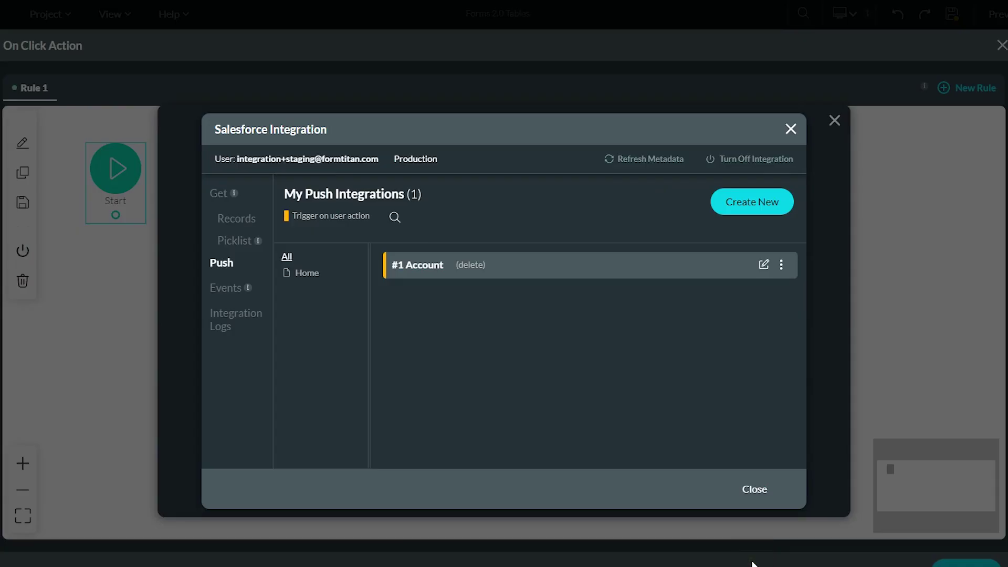
Step: Select #1 Account (delete) and #1 Account (get) - Table - e8 as the action's processes
click(756, 490)
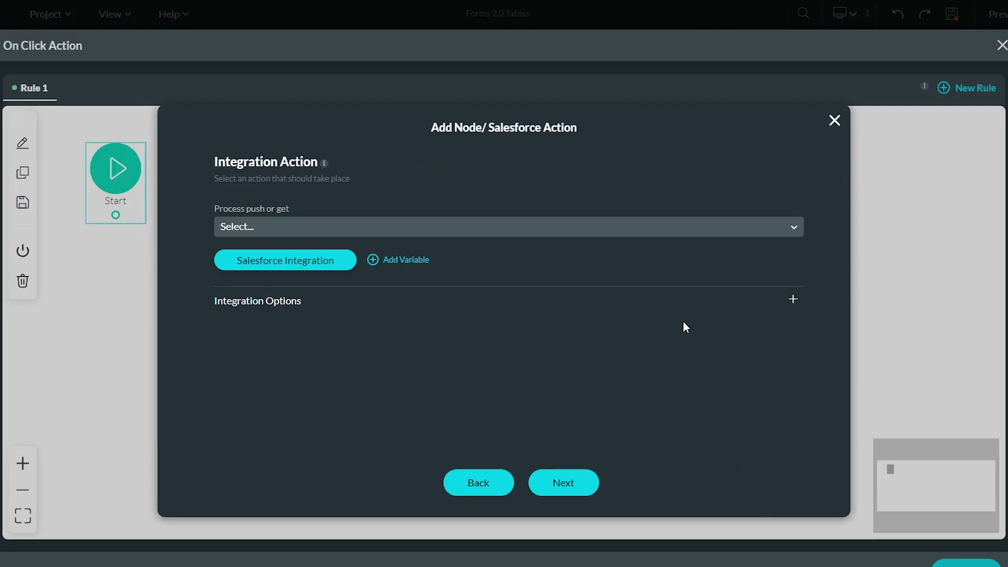
click(600, 227)
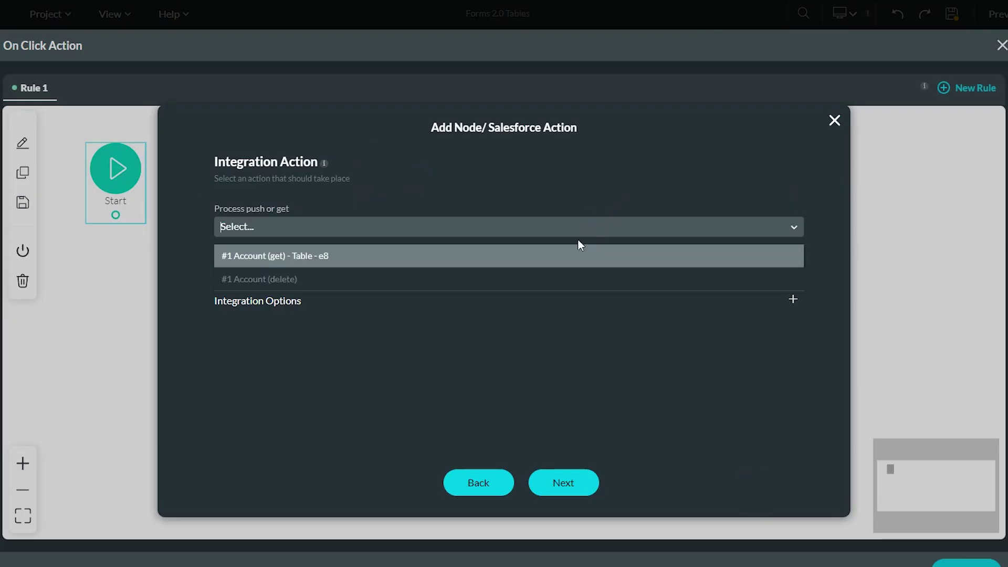
click(288, 281)
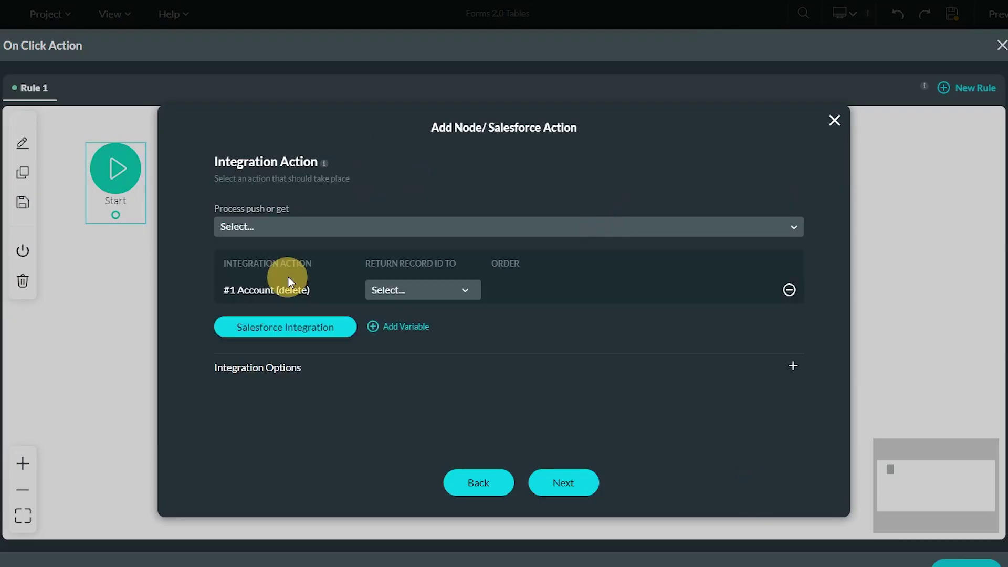
click(559, 227)
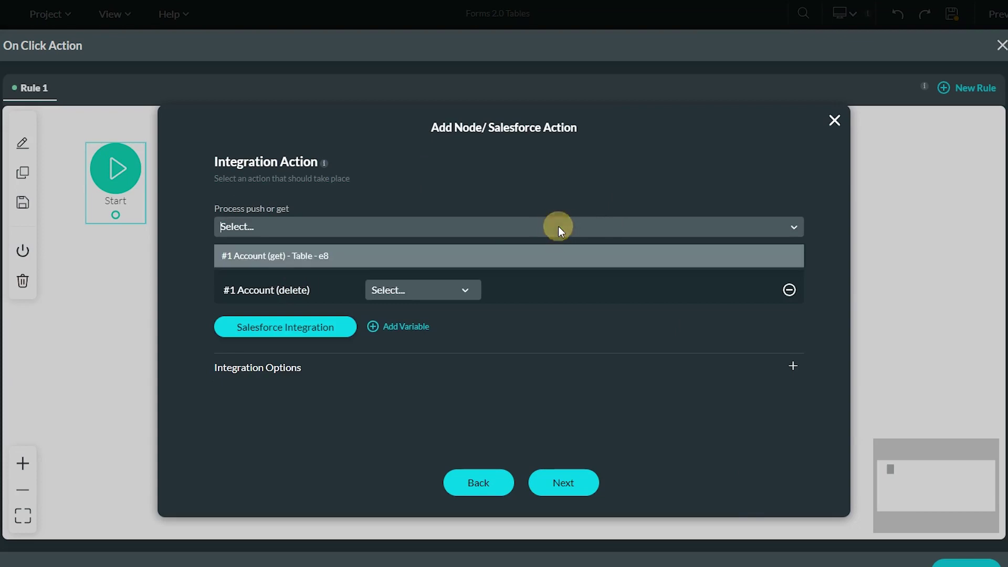
click(321, 257)
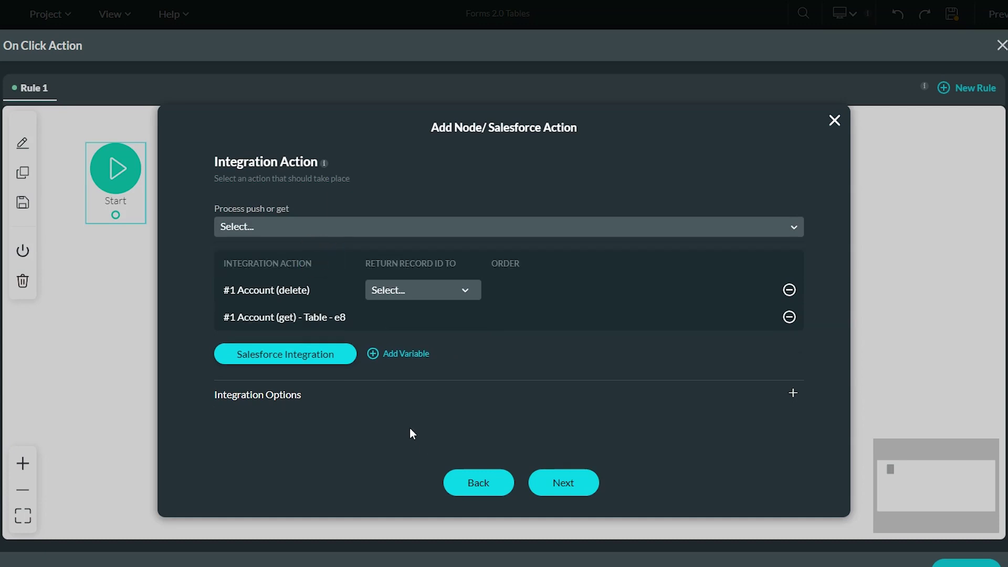
Step: Enable custom order of execution with delete as 1 and get as 2, then continue
click(274, 396)
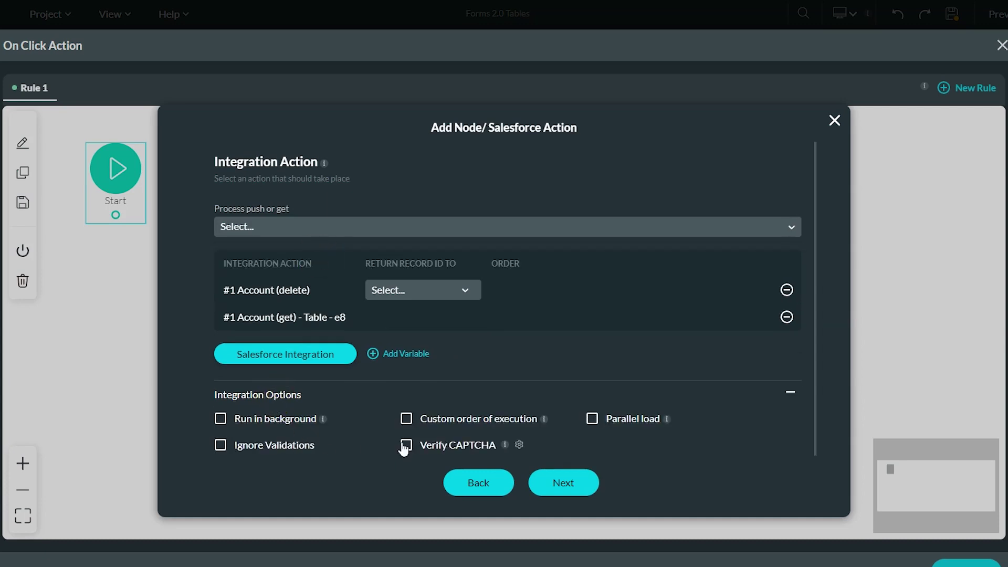
click(406, 420)
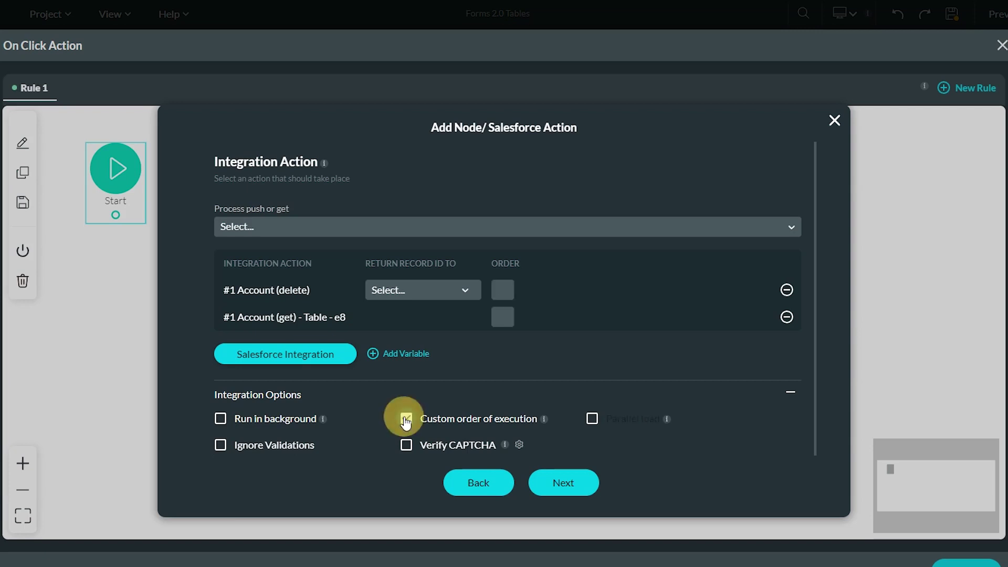
click(498, 288)
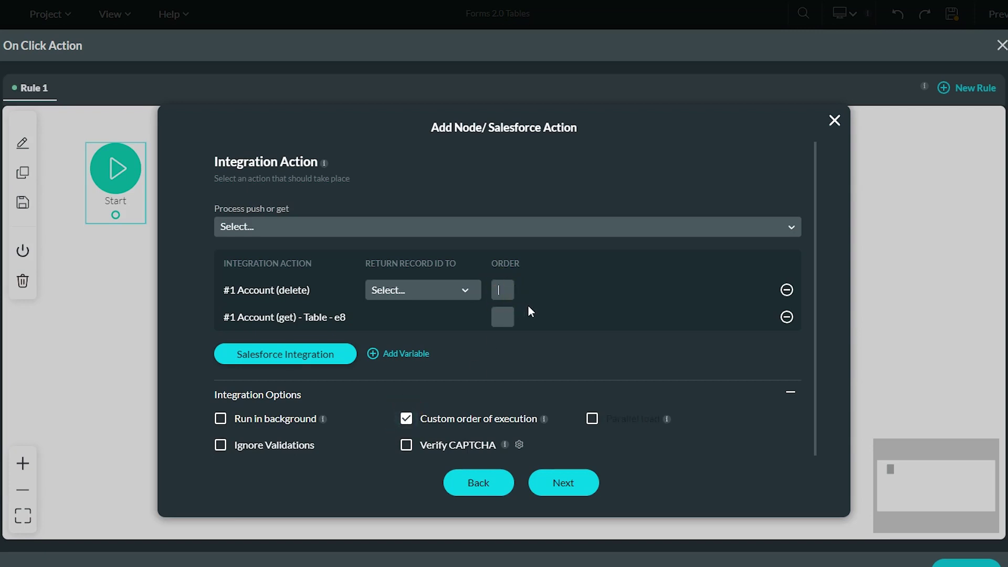
text(1)
click(502, 316)
text(2)
click(570, 484)
Step: Place the Salesforce Action node, apply the table's Delete mapping, save and preview the form
click(569, 484)
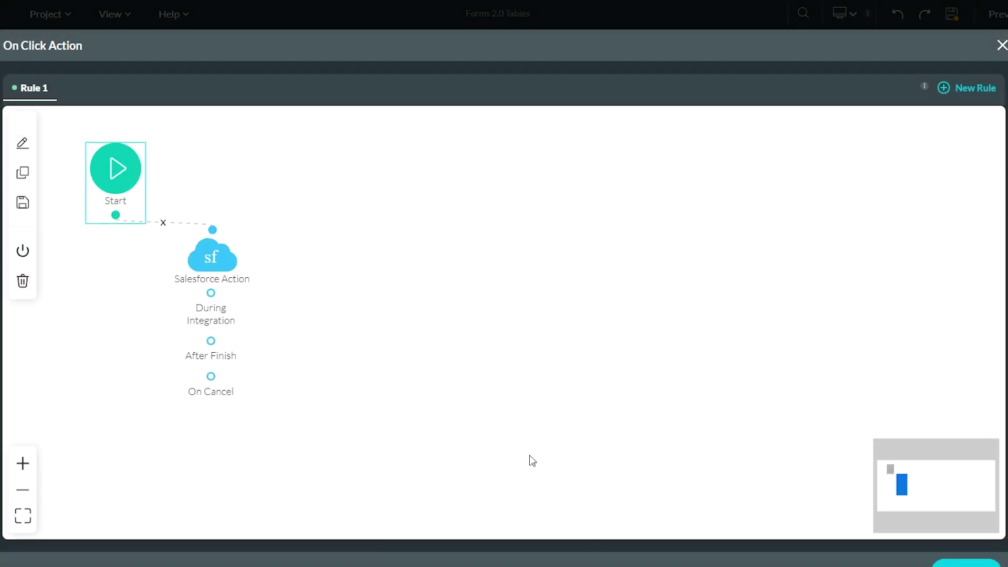
click(971, 562)
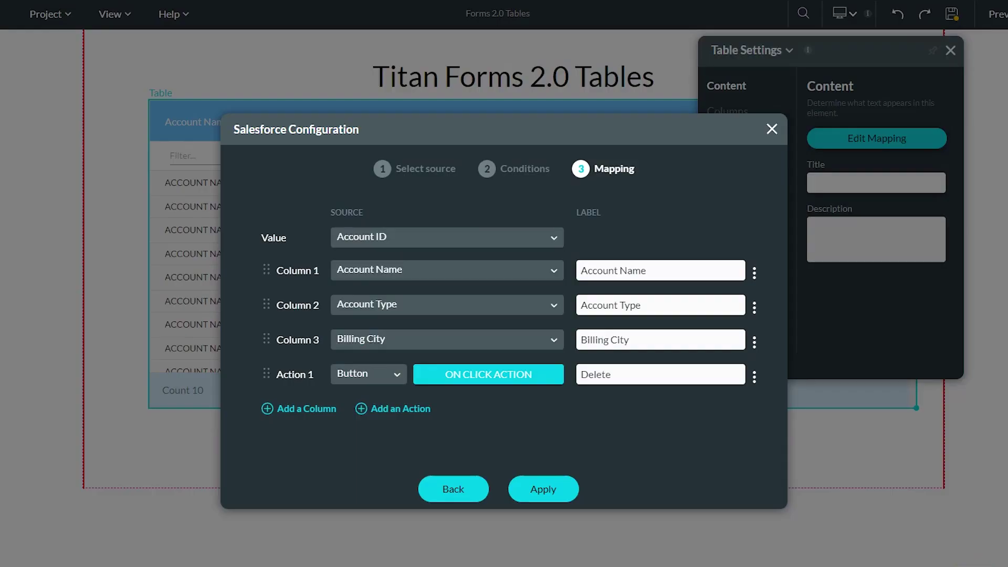
click(549, 488)
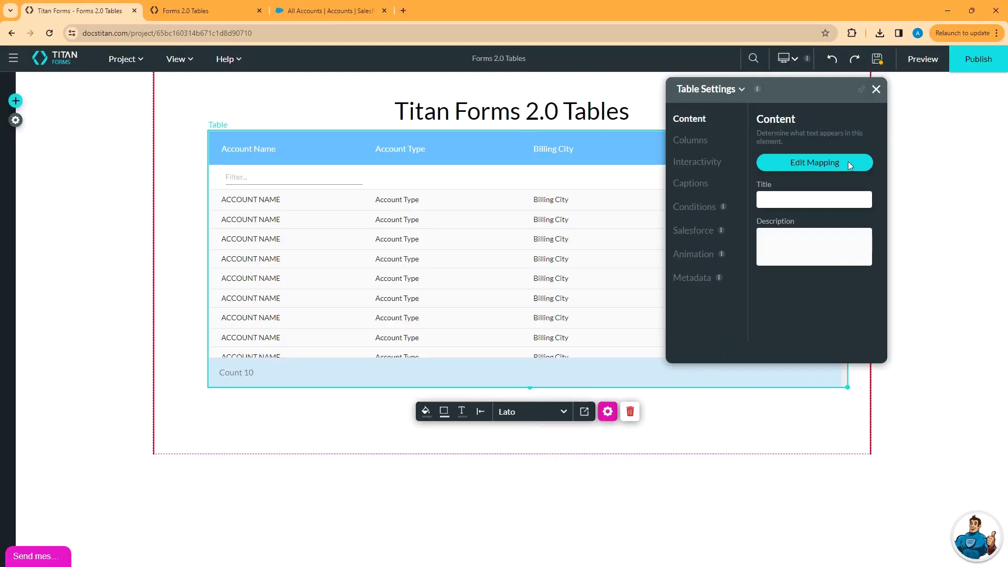
click(882, 62)
click(923, 59)
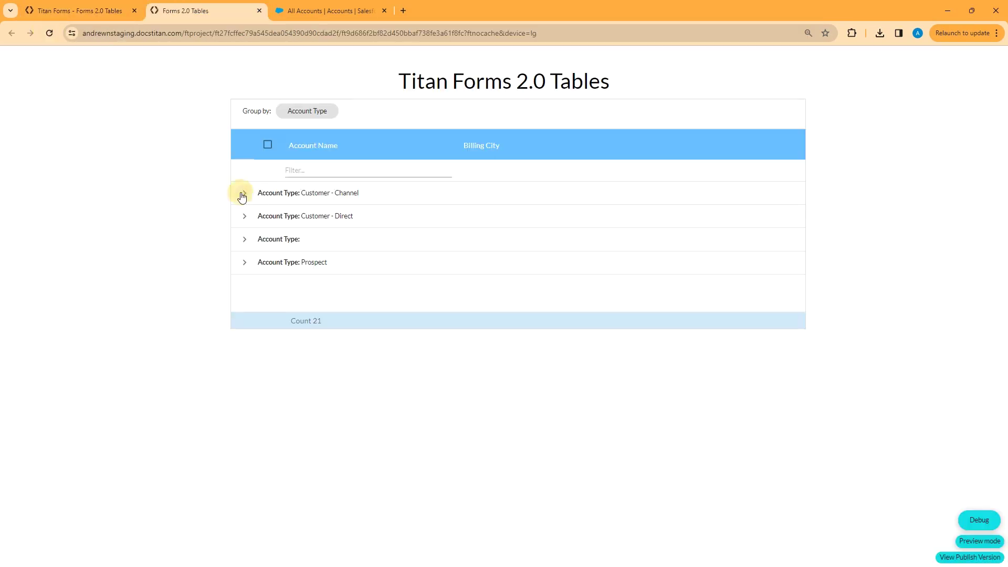
Step: Expand the Customer - Channel and Customer - Direct groups in the previewed table
click(243, 195)
scroll(302, 274, down, 3)
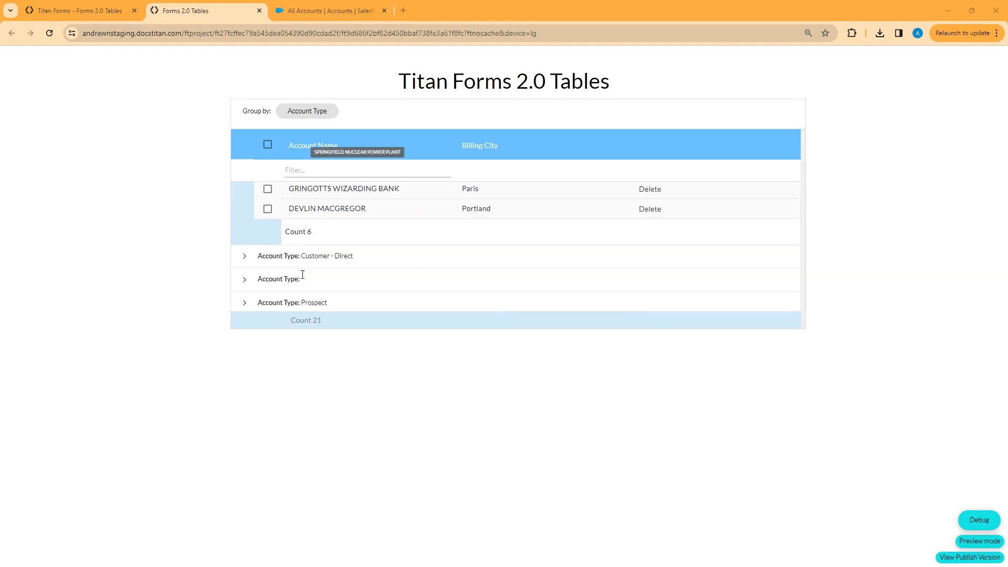
click(246, 256)
scroll(309, 274, down, 1)
scroll(308, 274, down, 2)
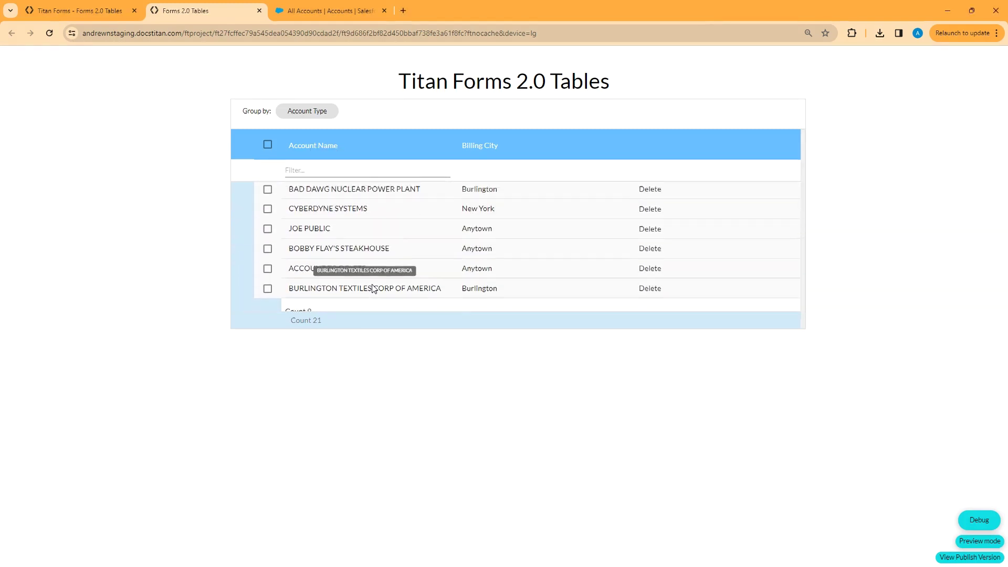
scroll(372, 286, up, 1)
scroll(373, 287, up, 5)
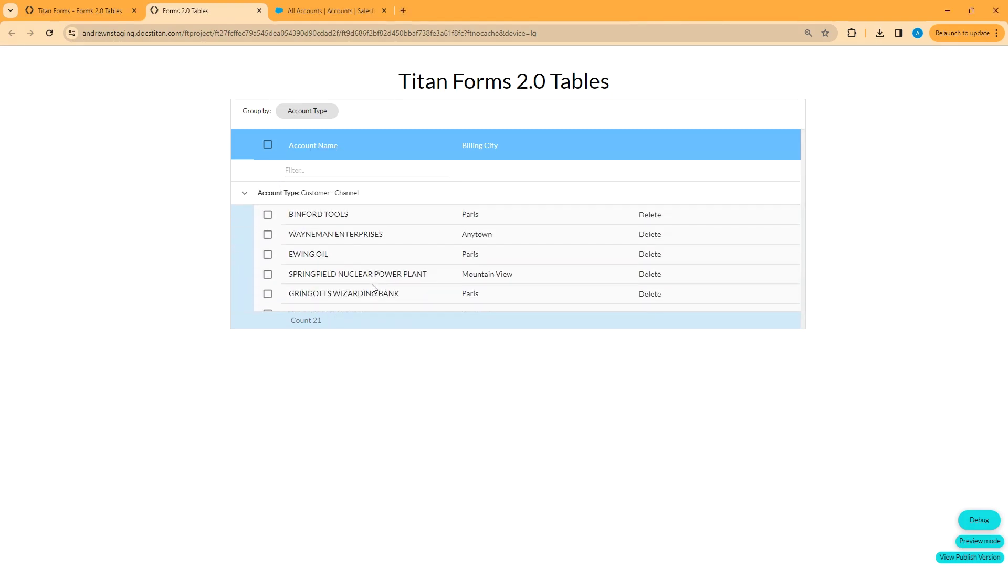
Step: Filter Account Name by 'del', delete the ACCOUNT TO DELETE row, then clear the filter
click(340, 169)
text(del)
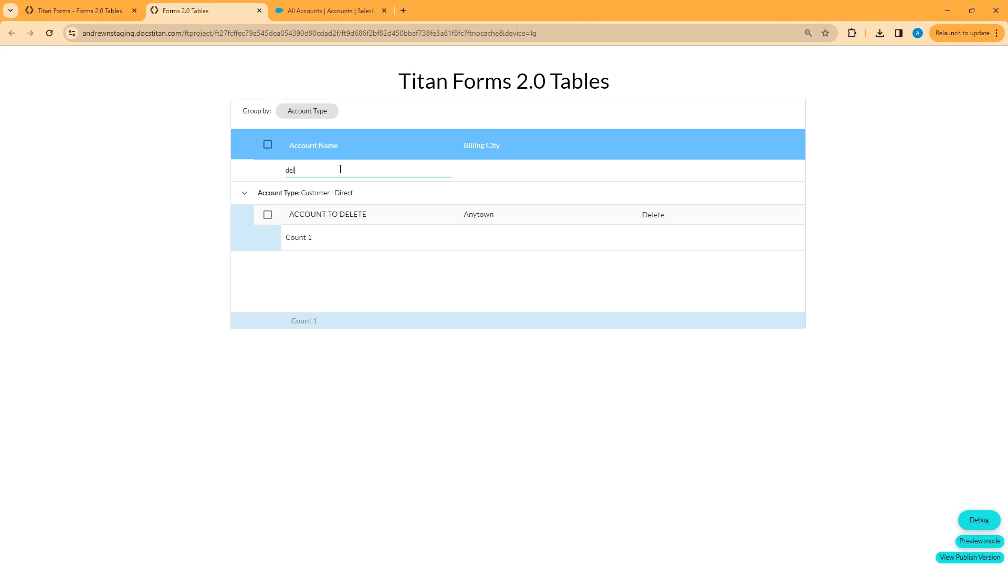
click(656, 215)
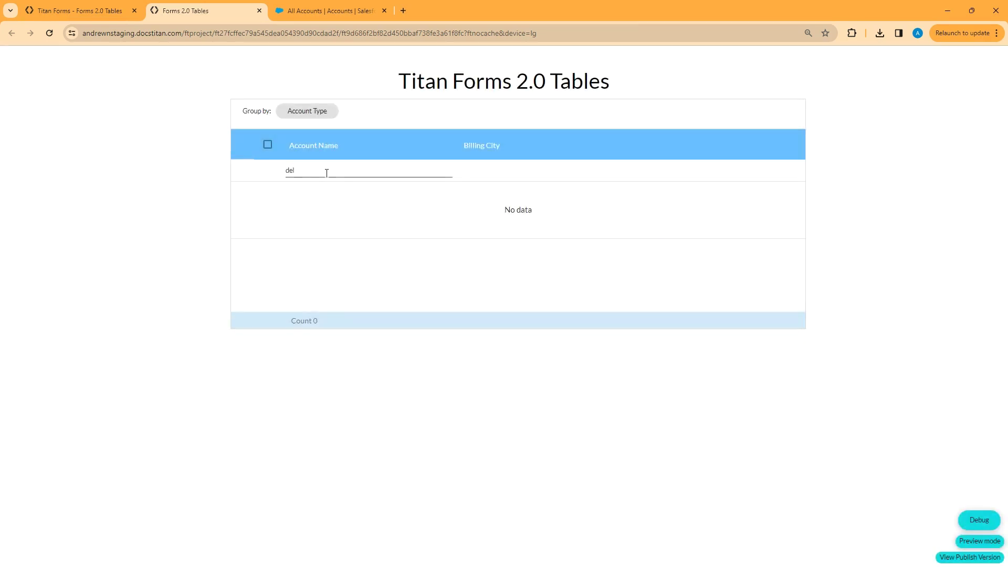
click(326, 174)
key(BackSpace)
key(BackSpace)
key(BackSpace)
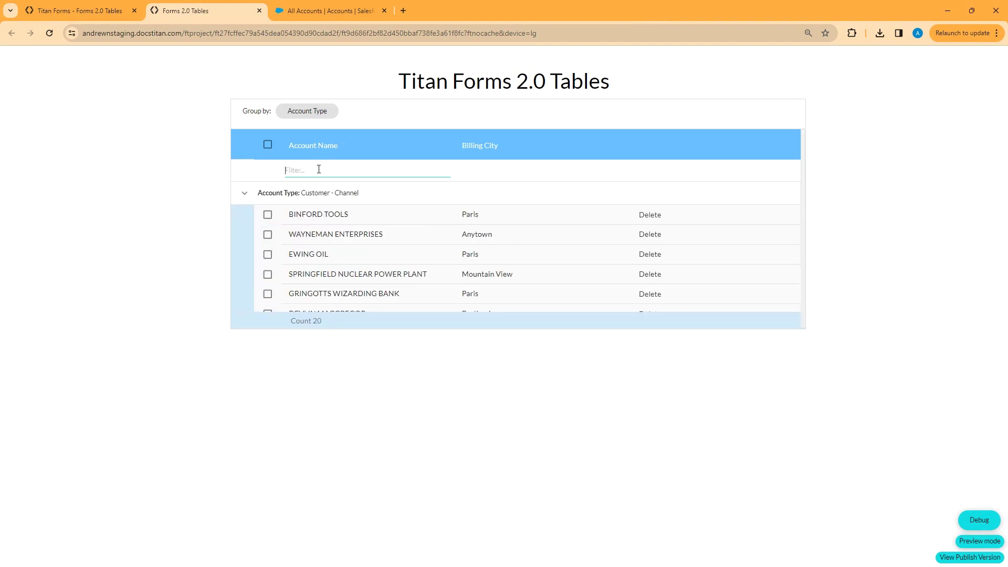
click(316, 323)
Step: Check the Salesforce Integration Logs for the latest Account delete entry, then close them
click(102, 18)
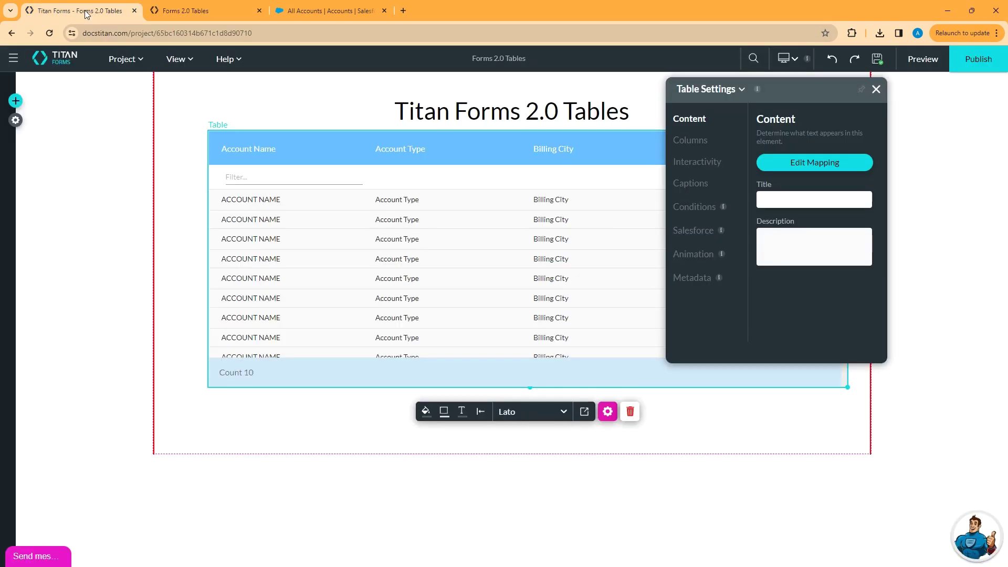
click(15, 120)
click(27, 204)
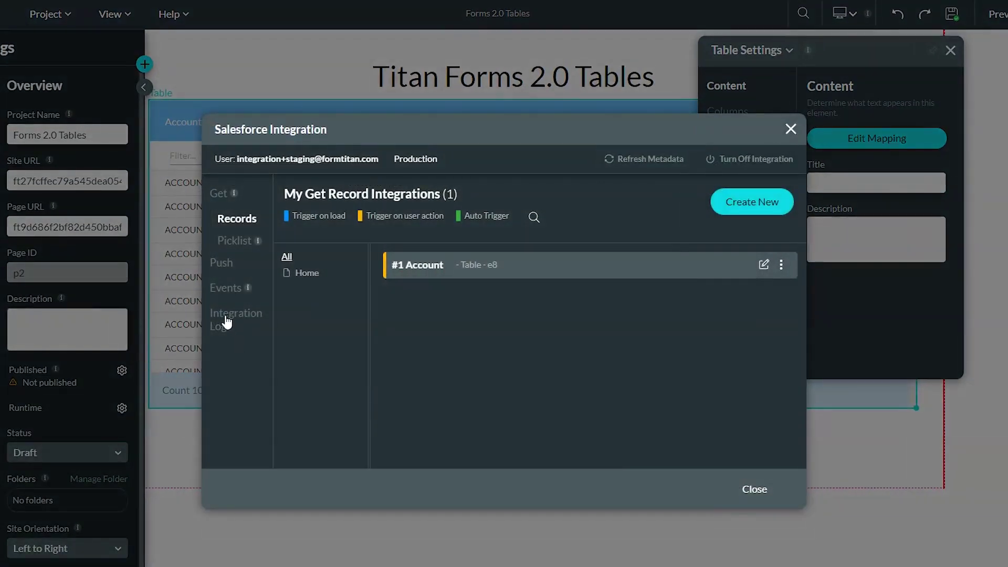
click(227, 322)
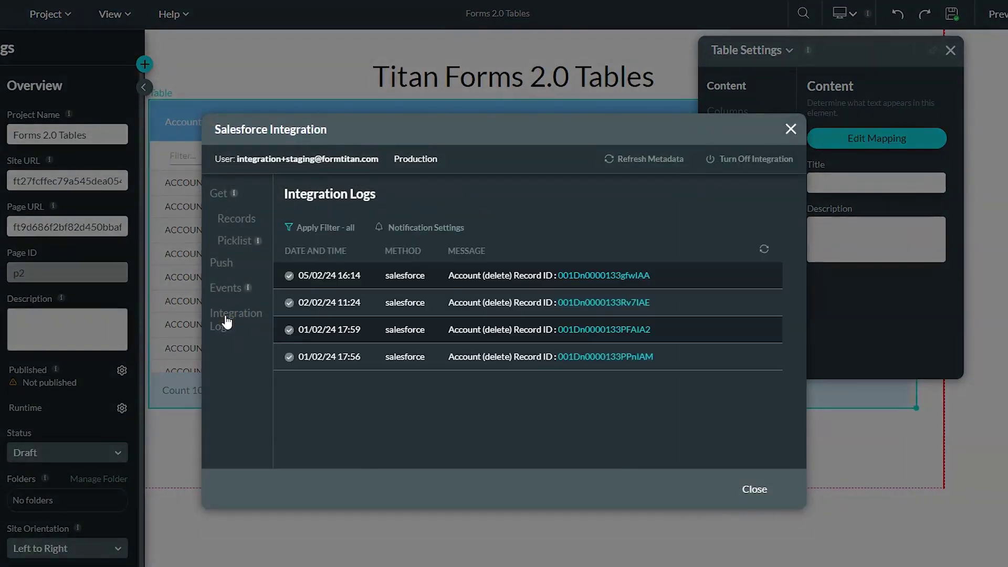
click(484, 275)
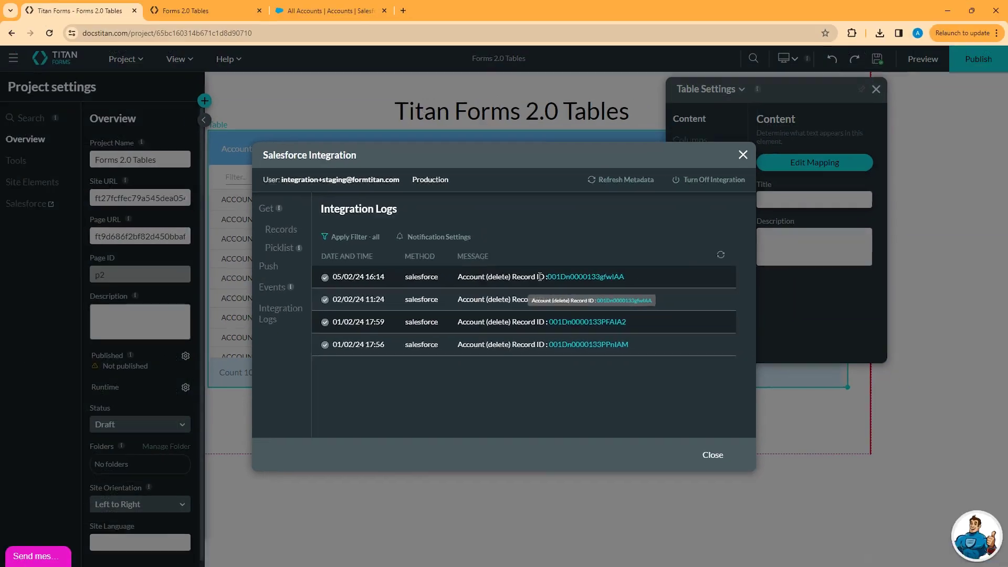
click(791, 129)
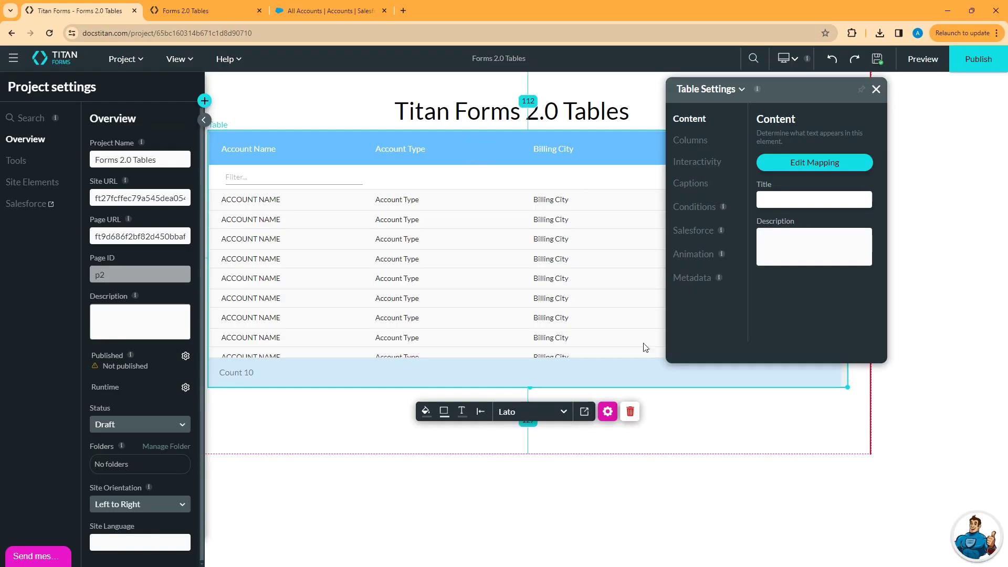
Step: Enable Allow Selection, Single Selection and Show index in the table's Interactivity settings
click(609, 413)
click(699, 163)
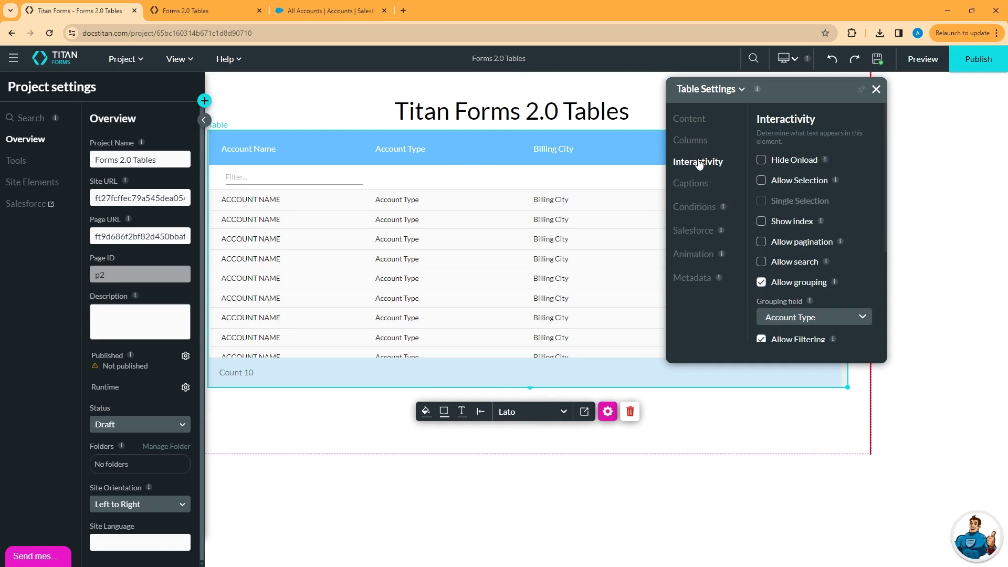
click(762, 160)
click(761, 163)
click(762, 181)
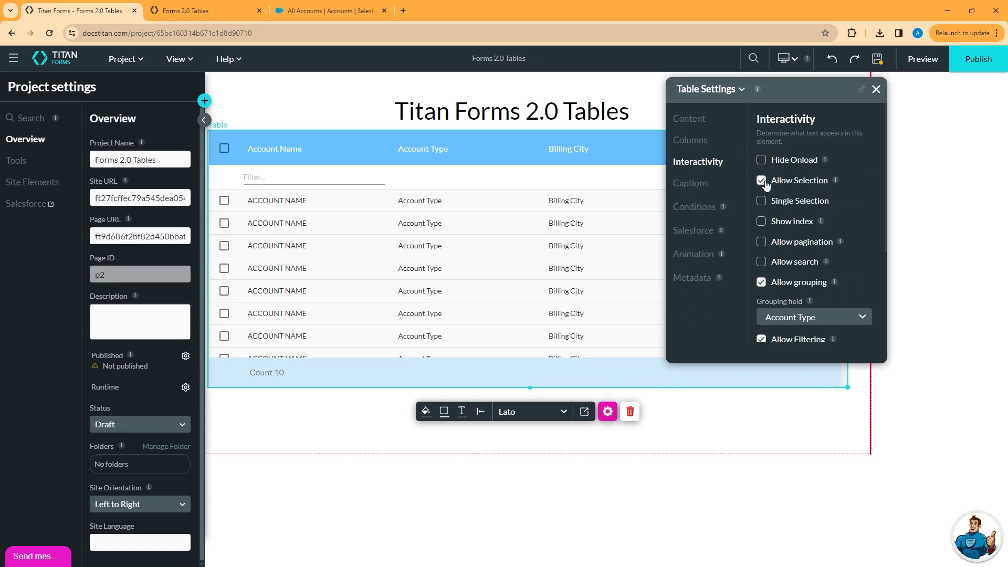
click(204, 120)
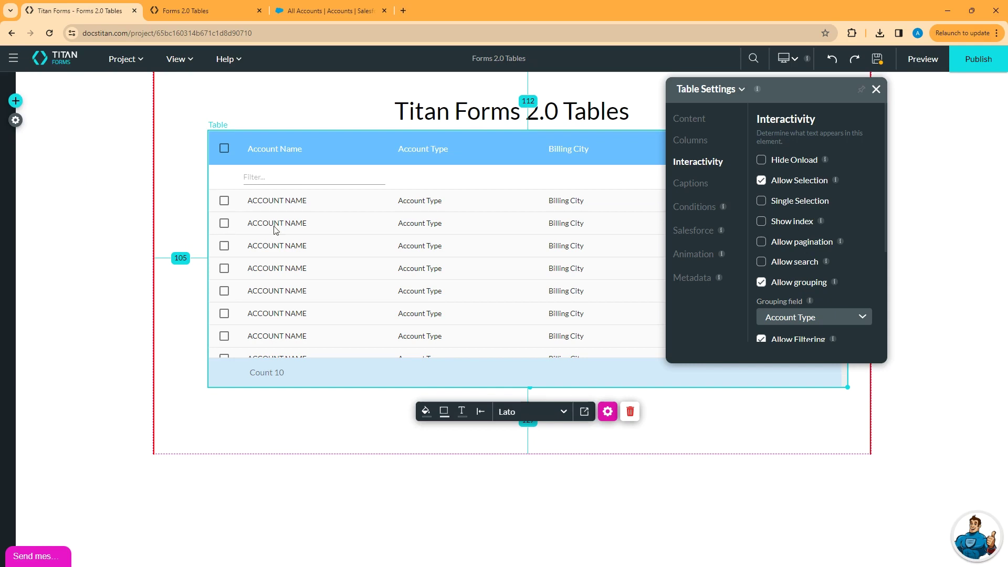
click(761, 201)
click(761, 222)
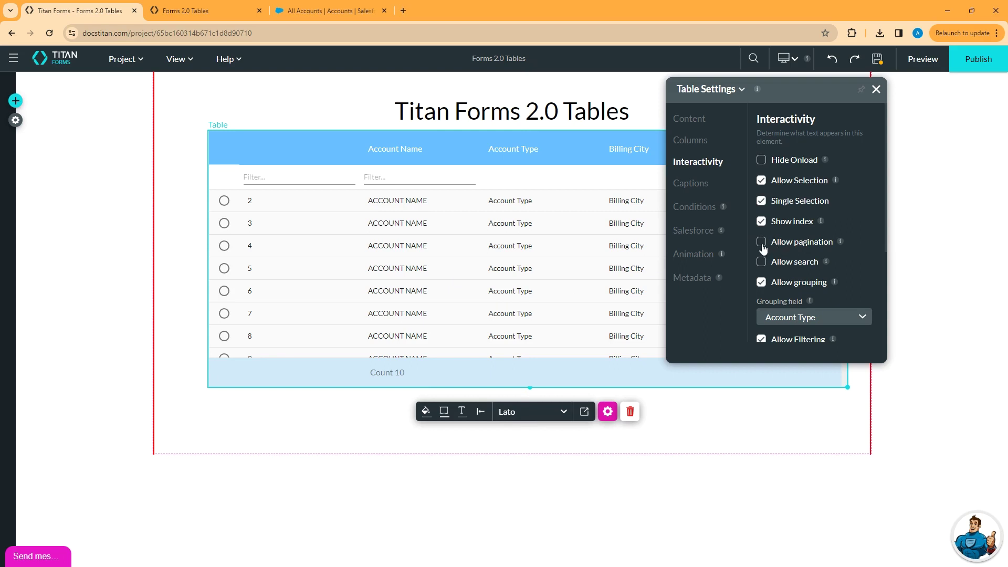
Step: Turn on Allow pagination, Allow freeze header and Allow search, then review the remaining options
click(761, 241)
drag(824, 93, 801, 32)
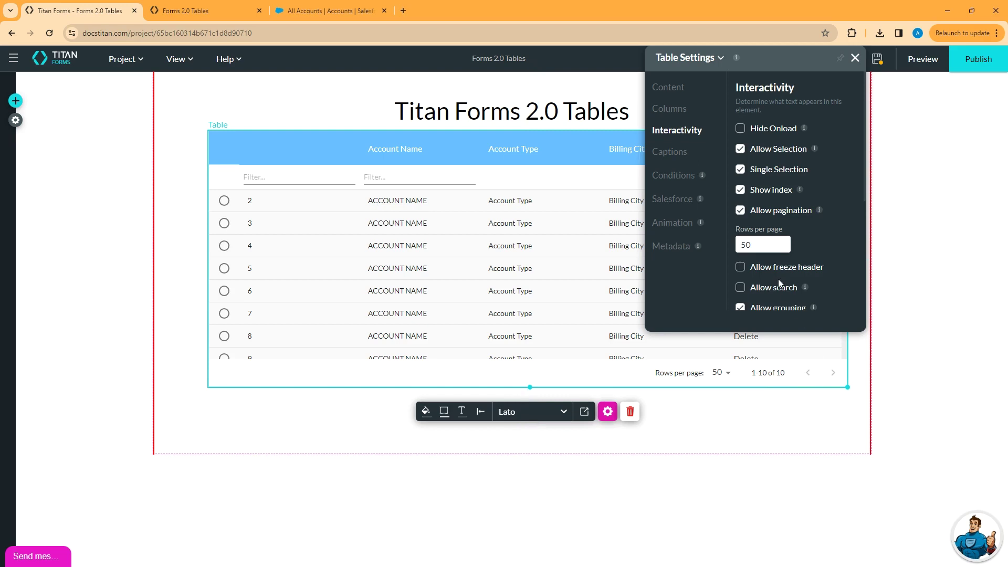
click(740, 267)
click(740, 287)
scroll(787, 252, down, 3)
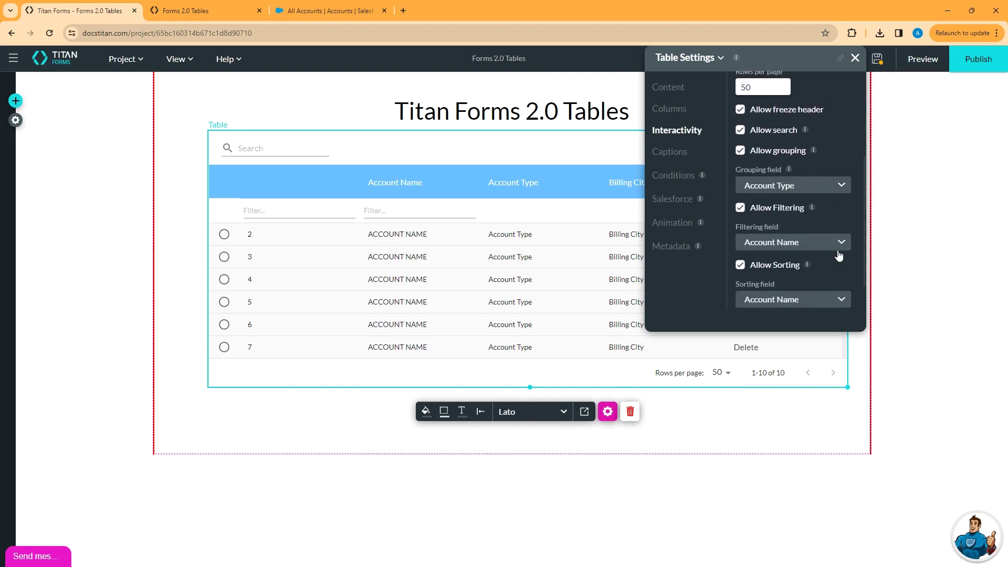
scroll(837, 250, down, 1)
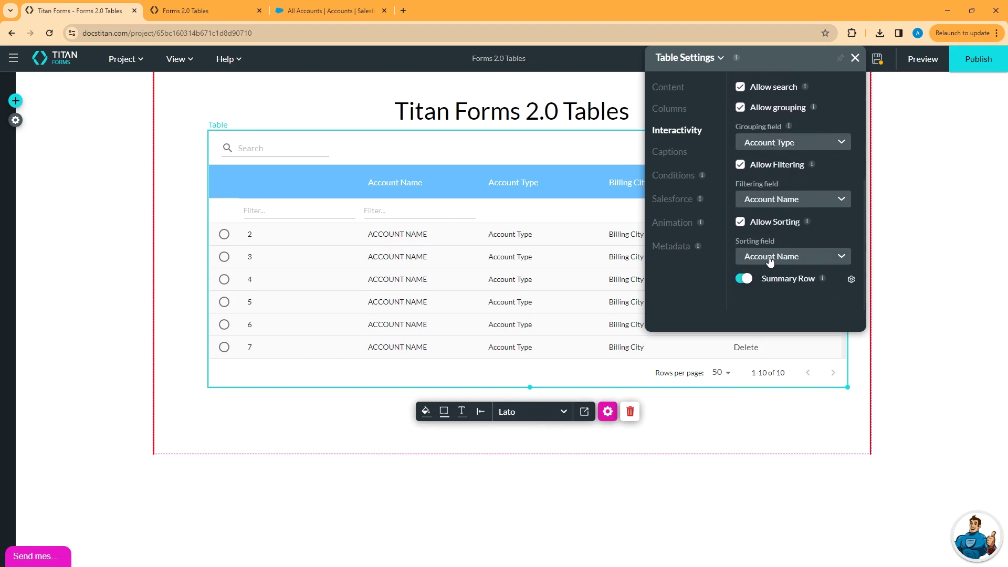